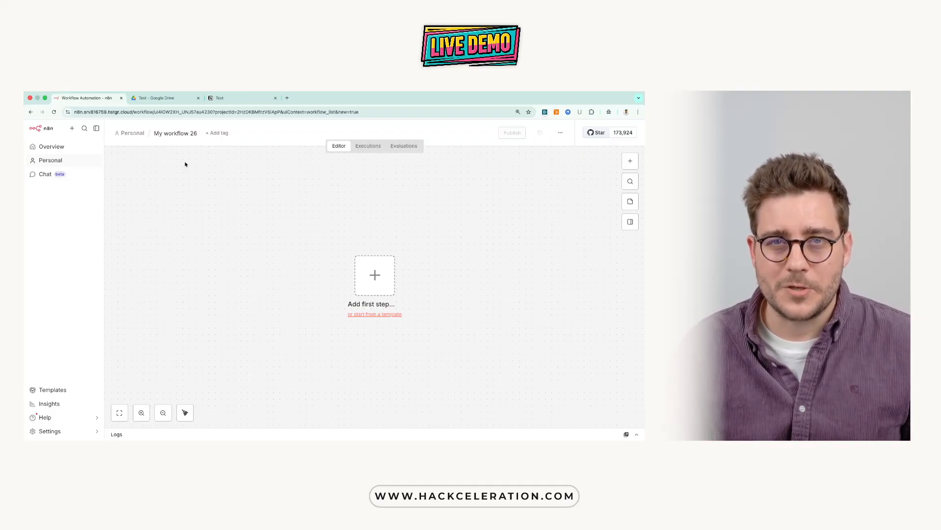
Step: Switch to Google Drive, create a blank Google Sheets spreadsheet in the Test folder, and name it "Test 2"
{"action": "left_click", "coordinate": [183, 98]}
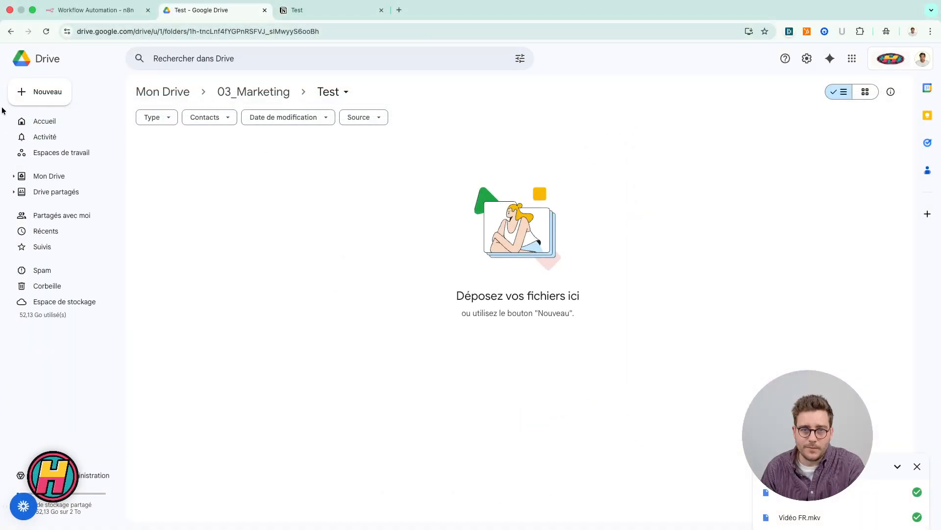
{"action": "left_click", "coordinate": [24, 94]}
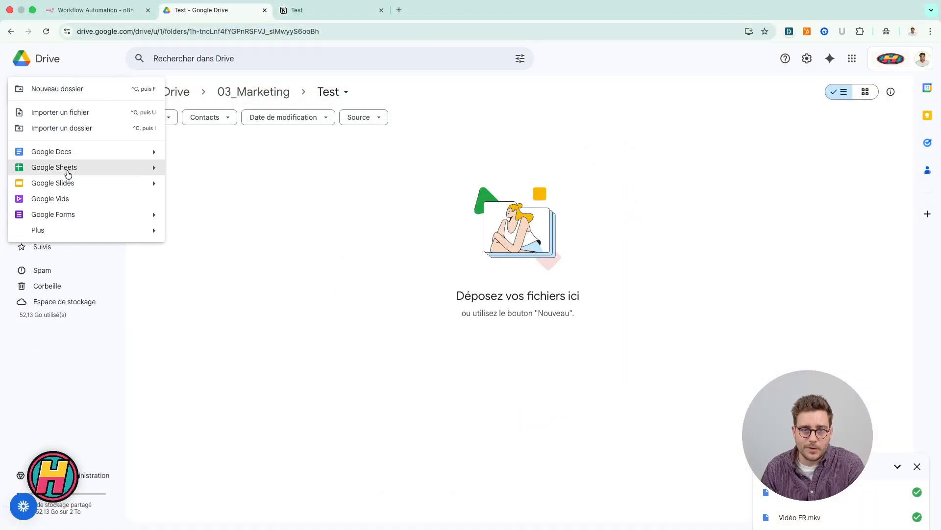
{"action": "left_click", "coordinate": [67, 169]}
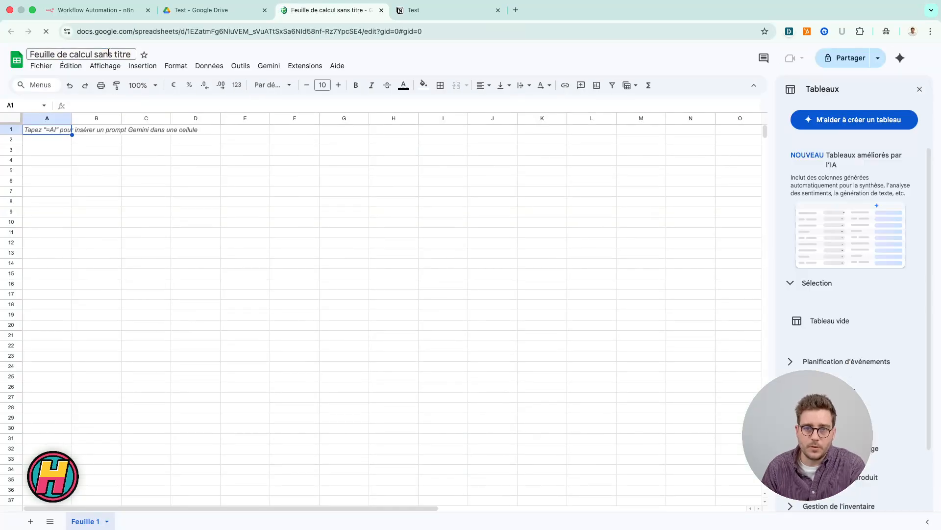
{"action": "type", "text": "Tes"}
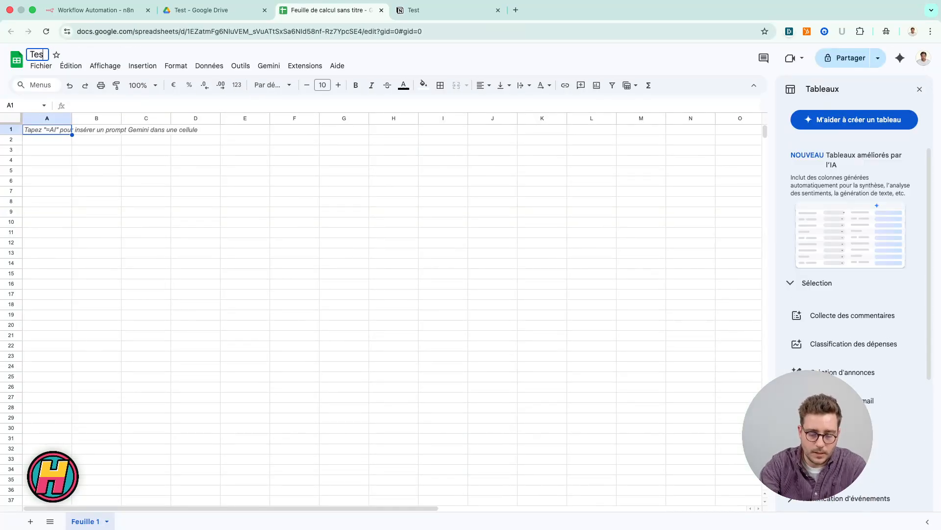
{"action": "type", "text": "t 2"}
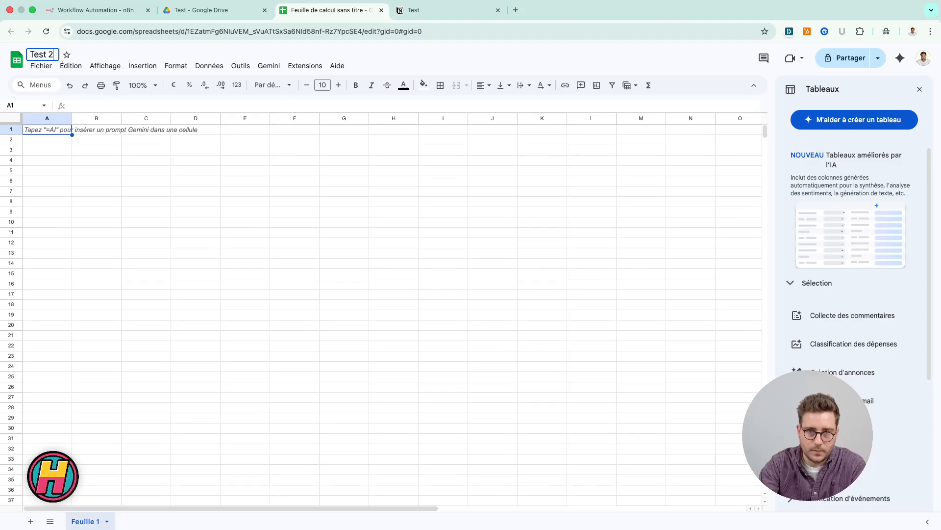
{"action": "left_click", "coordinate": [145, 160]}
Step: Enter the column headers Firstname, Lastname and Company in cells A1 to C1
{"action": "left_click", "coordinate": [31, 129]}
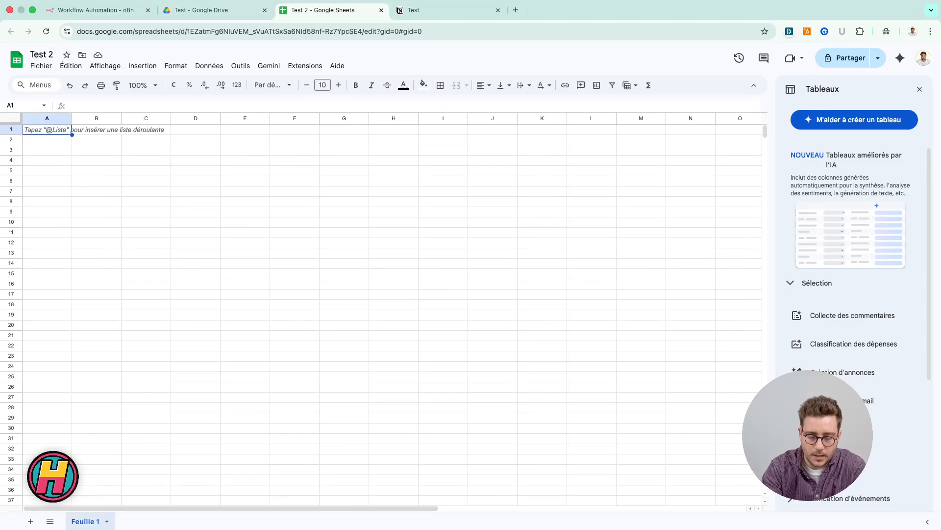
{"action": "type", "text": "Firstname"}
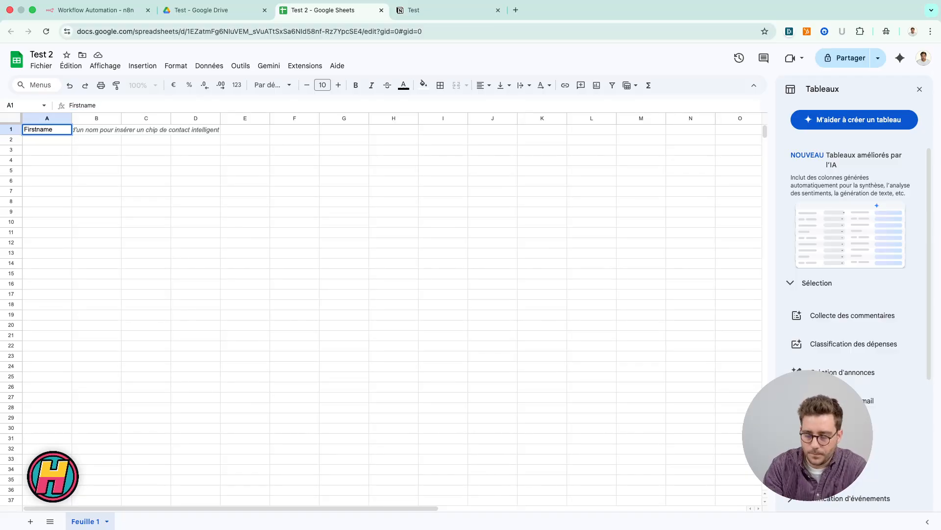
{"action": "key", "text": "Tab"}
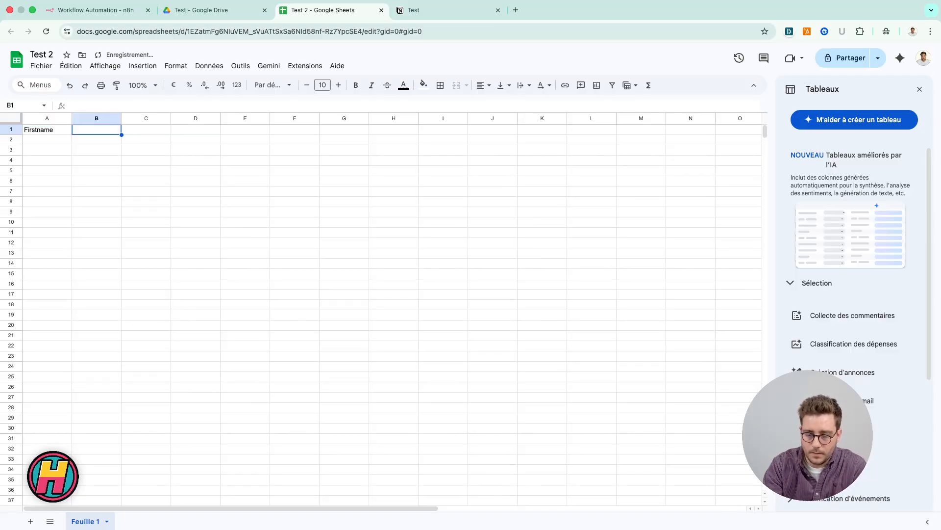
{"action": "type", "text": "Lastname"}
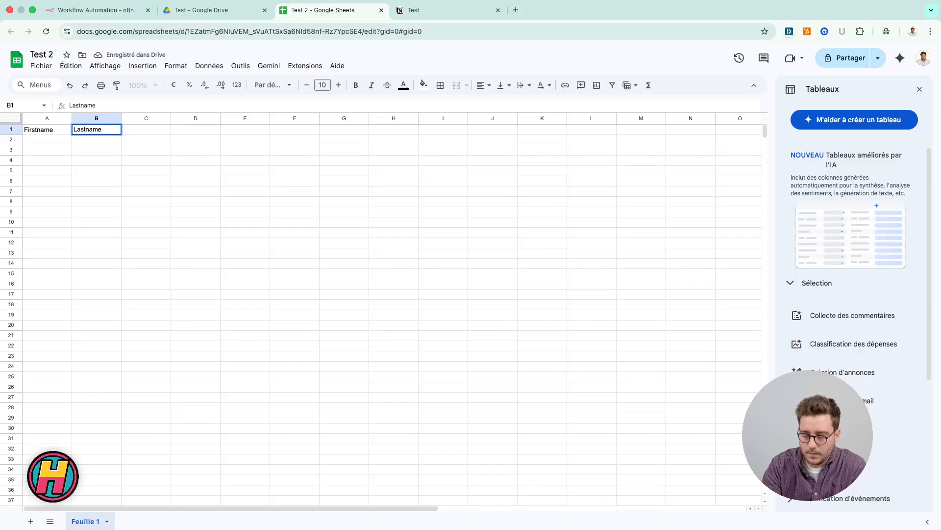
{"action": "key", "text": "Tab"}
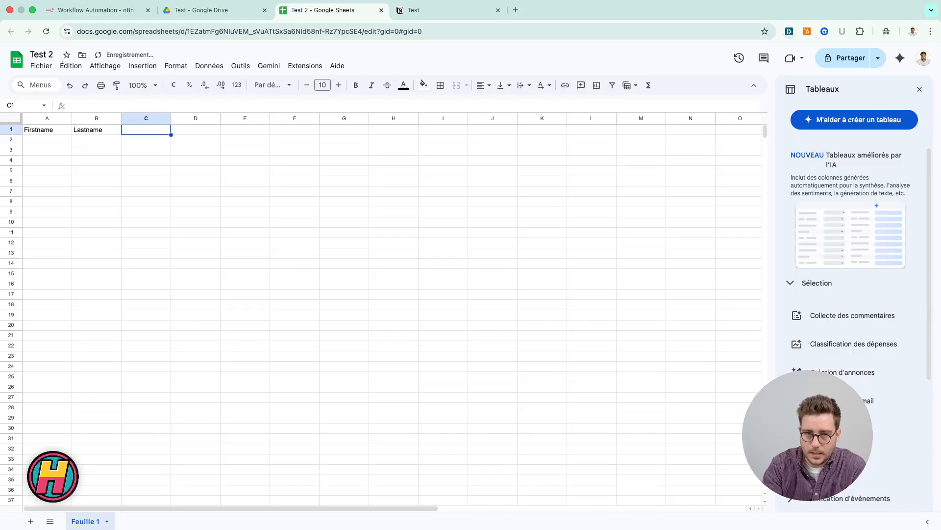
{"action": "type", "text": "Compan"}
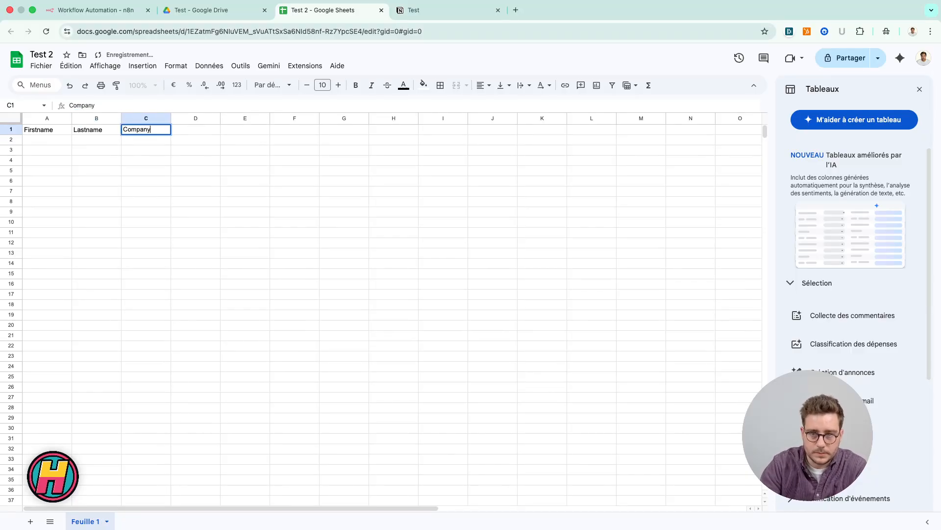
{"action": "type", "text": "y"}
{"action": "key", "text": "Return"}
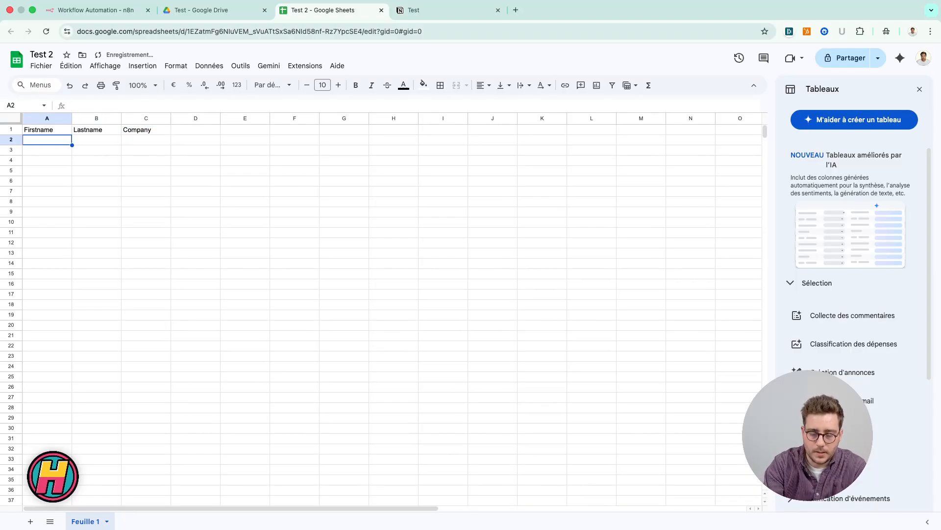
Step: Fill row 2 with the contact's first name, last name and the company Hackceleration
{"action": "key", "text": "Tab"}
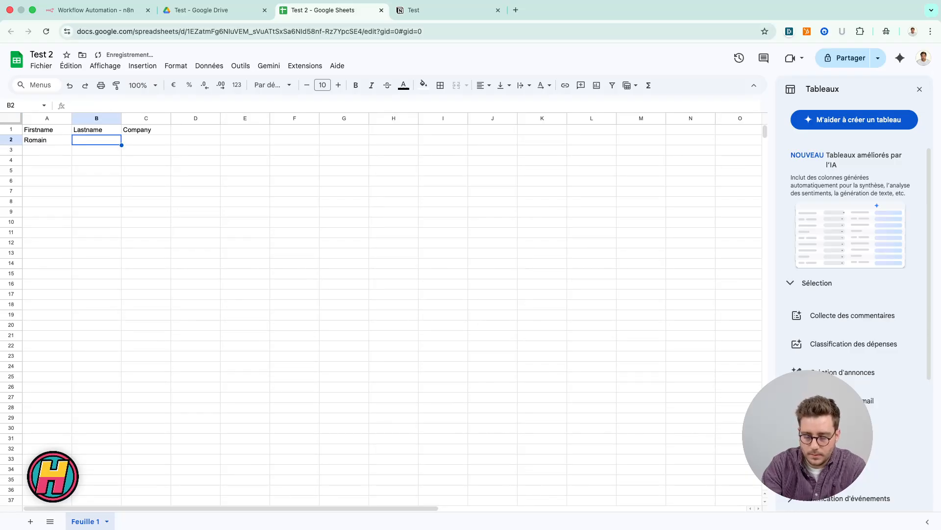
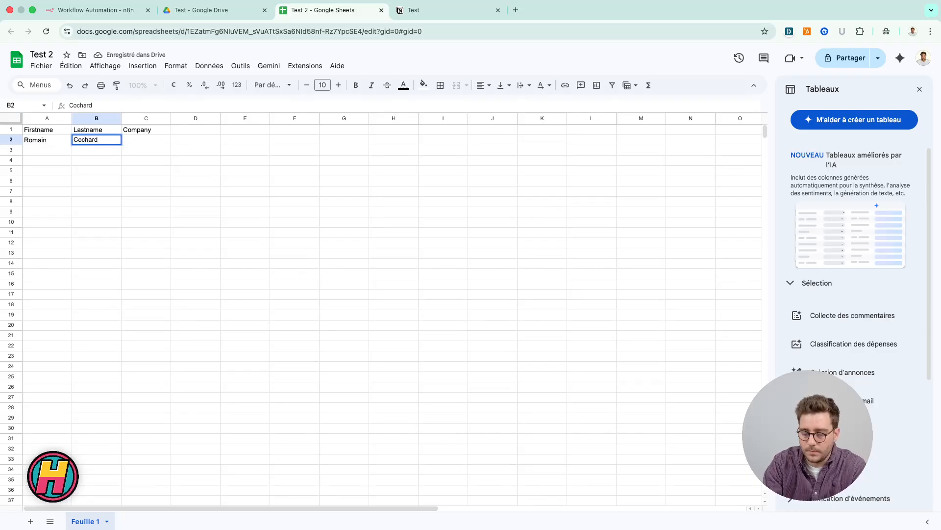
{"action": "key", "text": "Tab"}
{"action": "type", "text": "Hackce"}
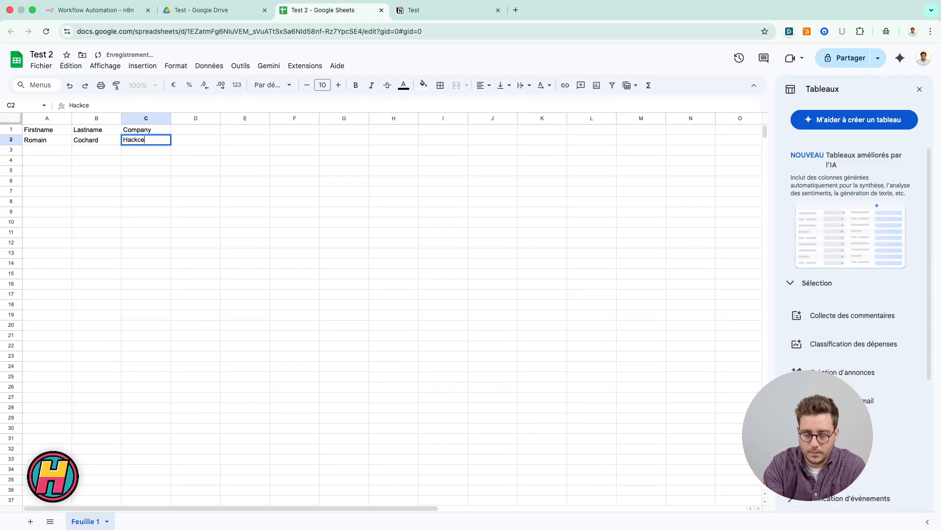
{"action": "type", "text": "leration"}
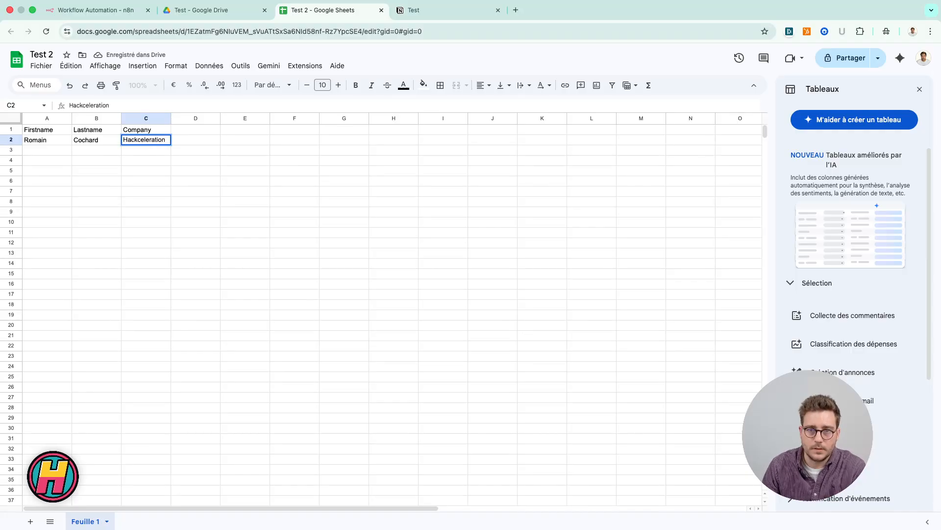
{"action": "left_click", "coordinate": [362, 230]}
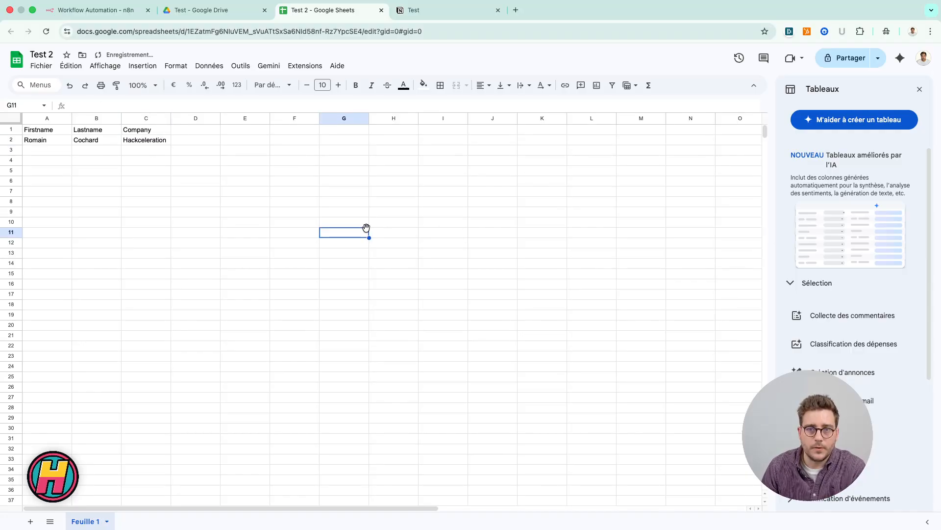
{"action": "left_click", "coordinate": [11, 140]}
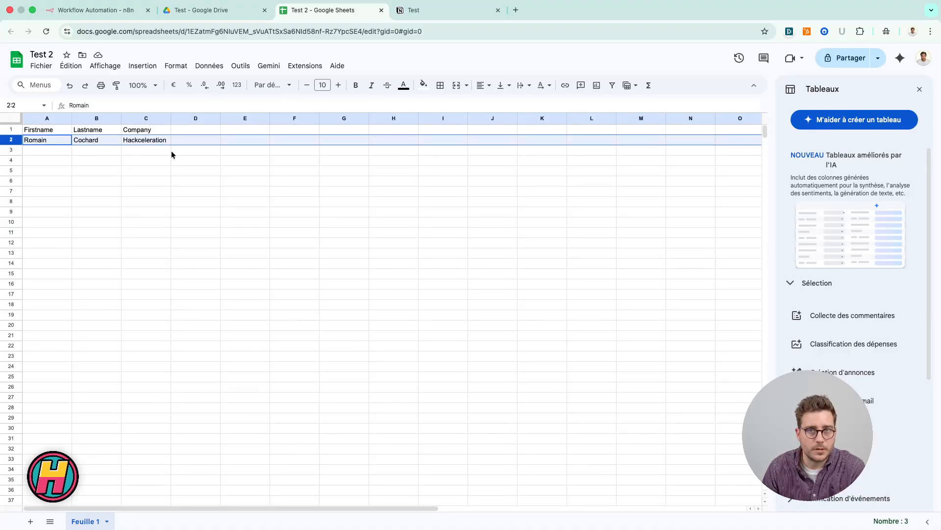
{"action": "left_click", "coordinate": [257, 173]}
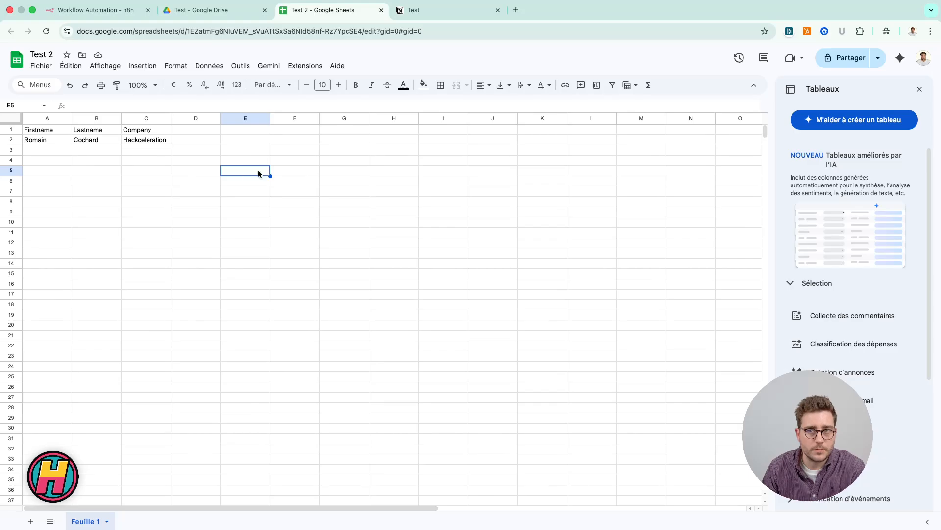
Step: Switch to the Test page in Notion and insert a table-view database below its title
{"action": "left_click", "coordinate": [440, 15]}
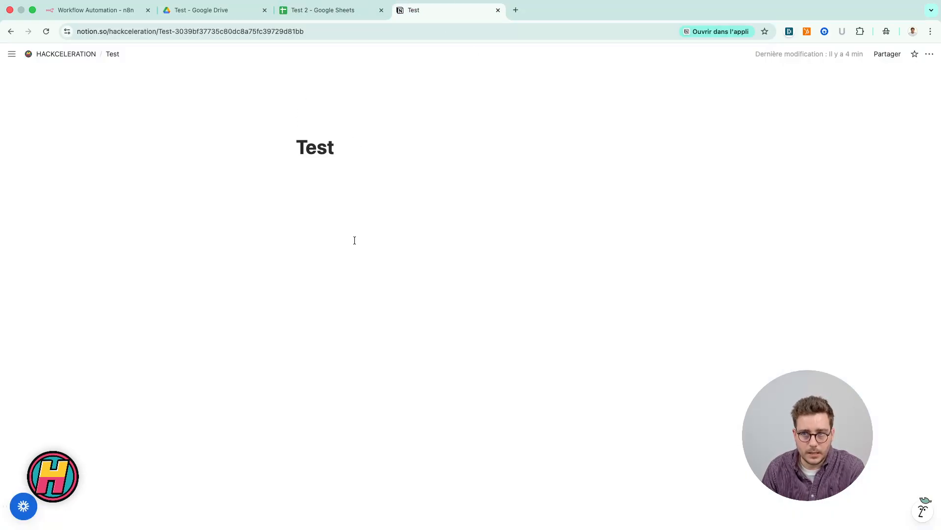
{"action": "left_click", "coordinate": [355, 219]}
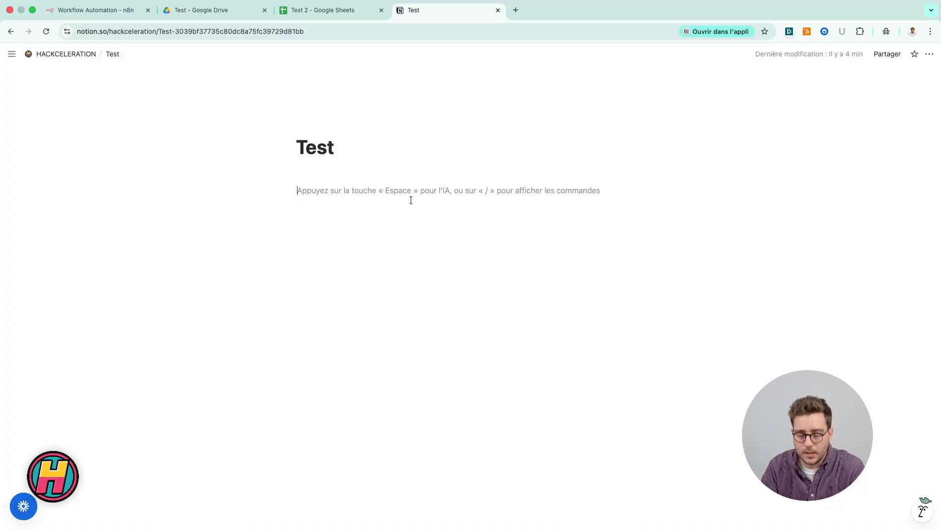
{"action": "type", "text": "/"}
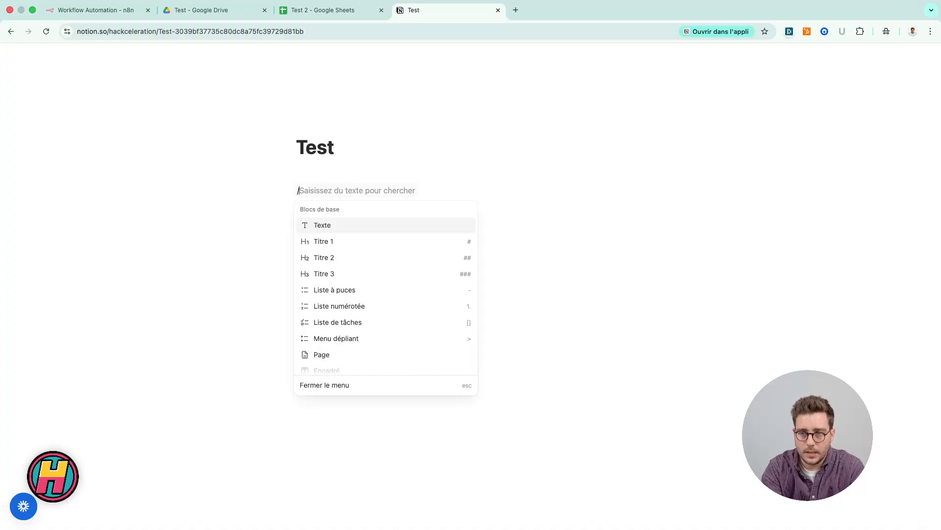
{"action": "type", "text": "data"}
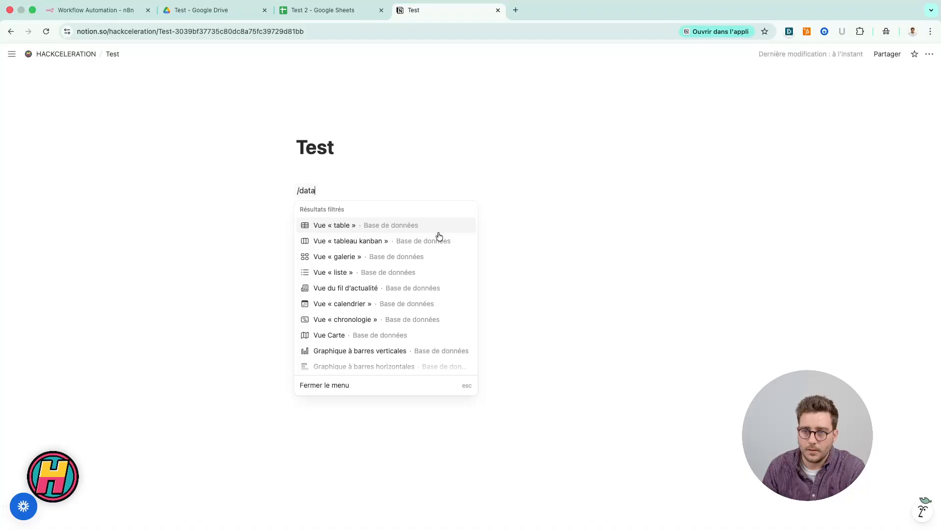
{"action": "left_click", "coordinate": [375, 224]}
Step: Title the new database "test2 training"
{"action": "left_click", "coordinate": [336, 195]}
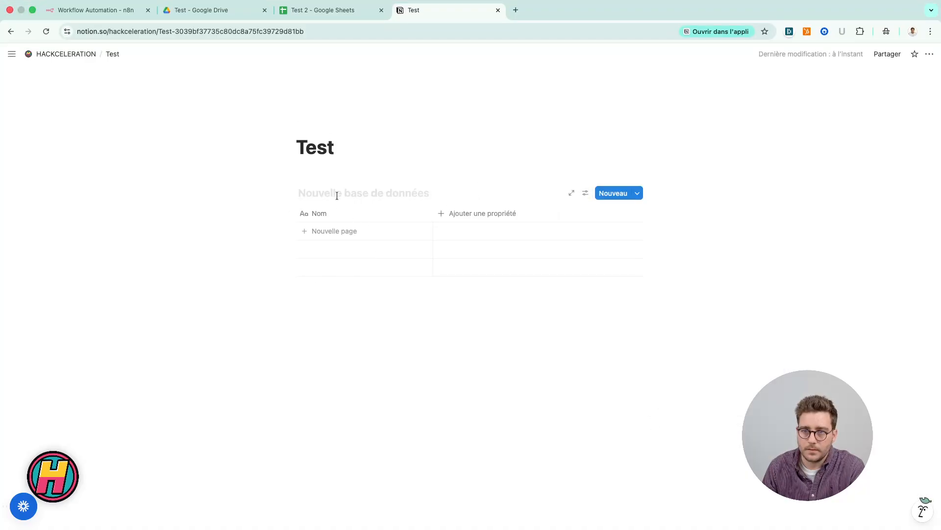
{"action": "type", "text": "test"}
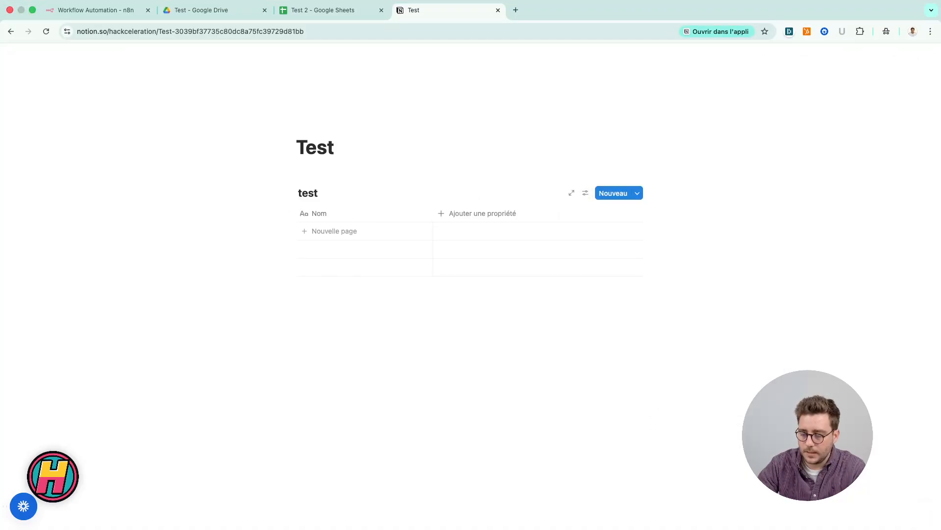
{"action": "type", "text": "2 training"}
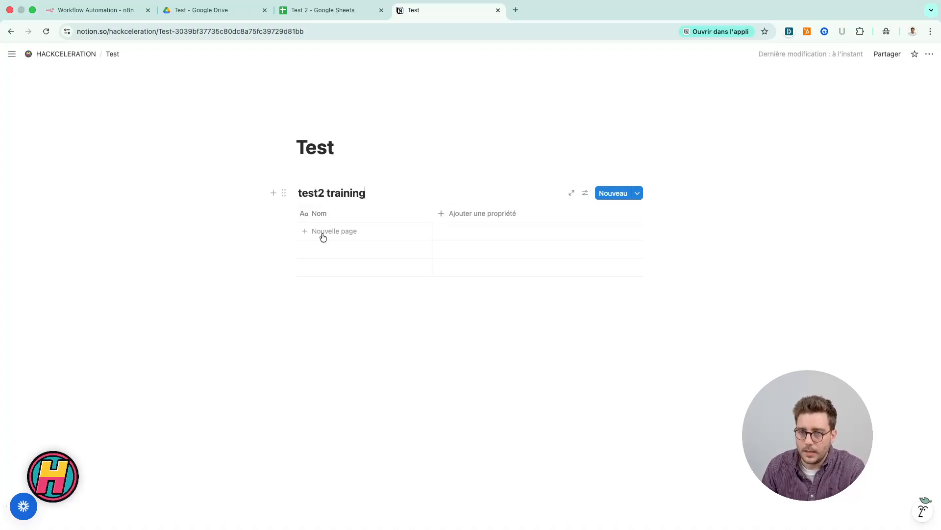
Step: Rename the database's title property Nom as Fullname
{"action": "left_click", "coordinate": [349, 214]}
{"action": "double_click", "coordinate": [338, 232]}
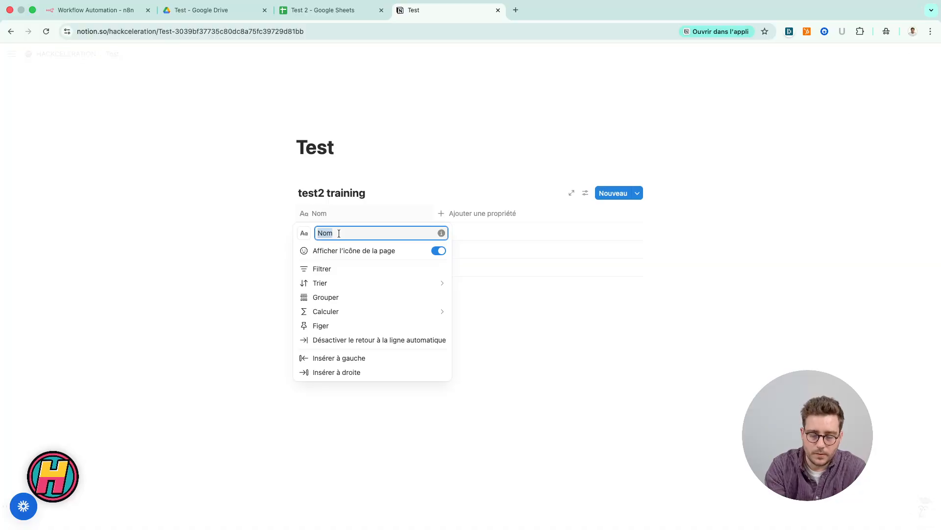
{"action": "type", "text": "Ful"}
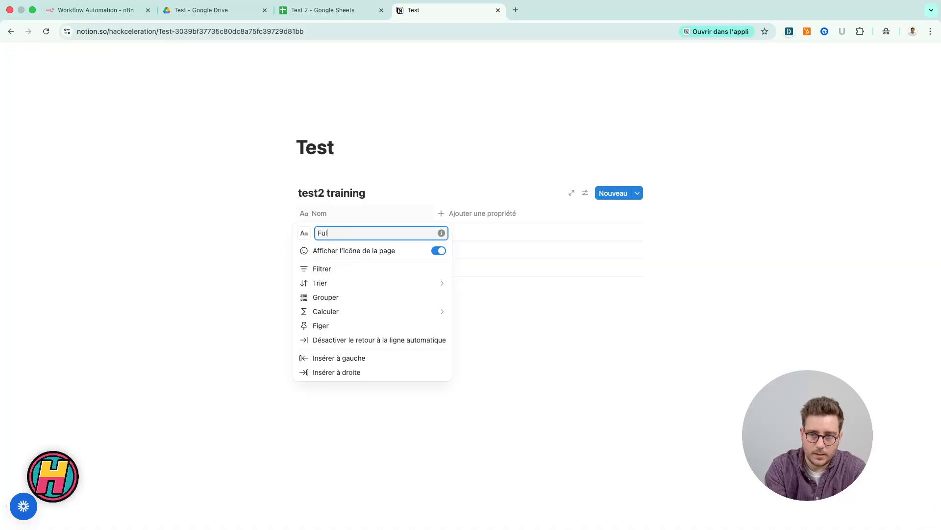
{"action": "type", "text": "lname"}
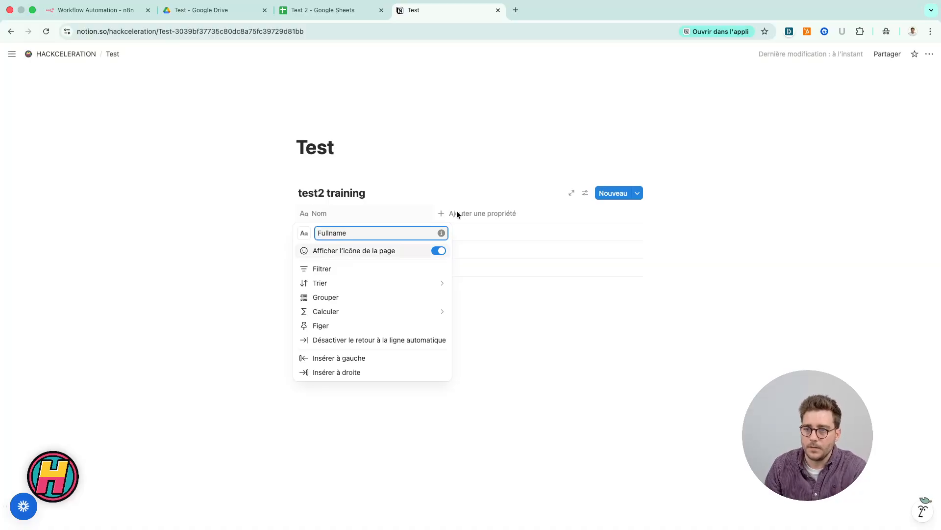
{"action": "left_click", "coordinate": [459, 212]}
Step: Add a text property named Firstname to the test2 training database
{"action": "left_click", "coordinate": [461, 214]}
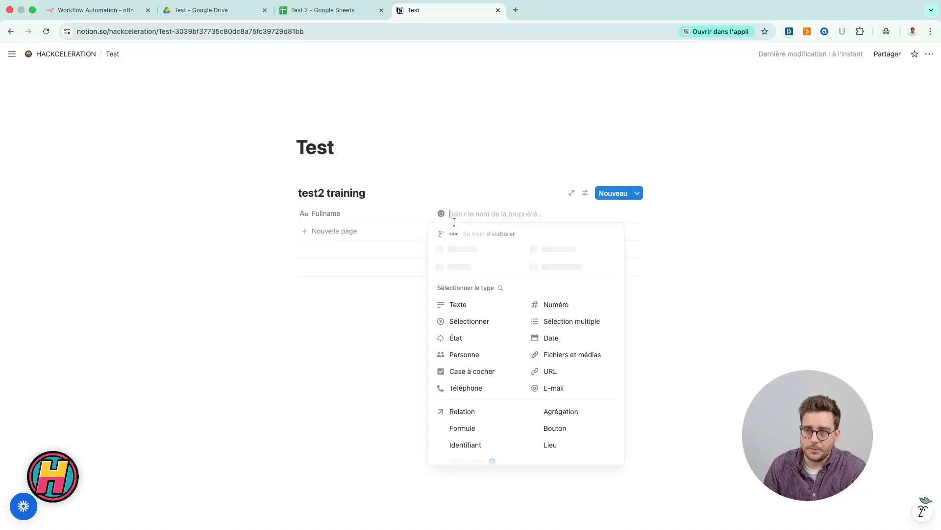
{"action": "left_click", "coordinate": [485, 308]}
{"action": "left_click", "coordinate": [489, 219]}
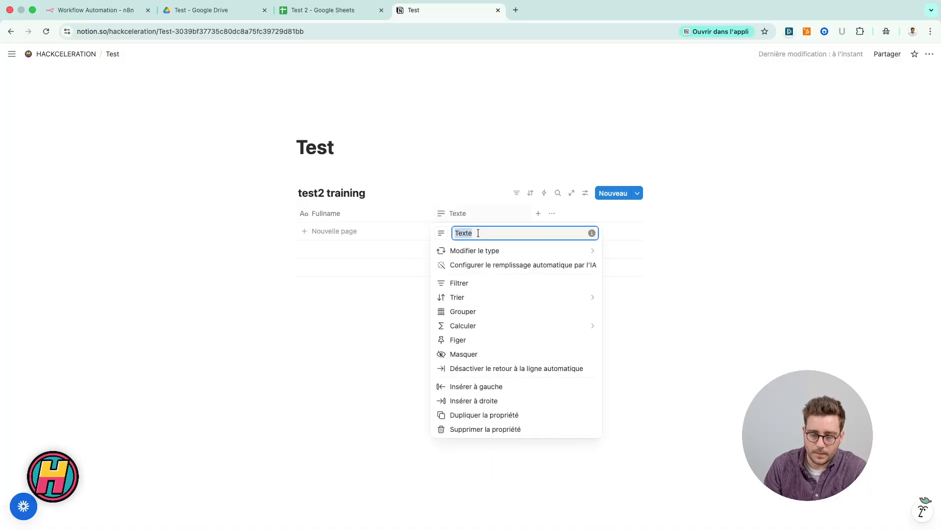
{"action": "type", "text": "Firstname"}
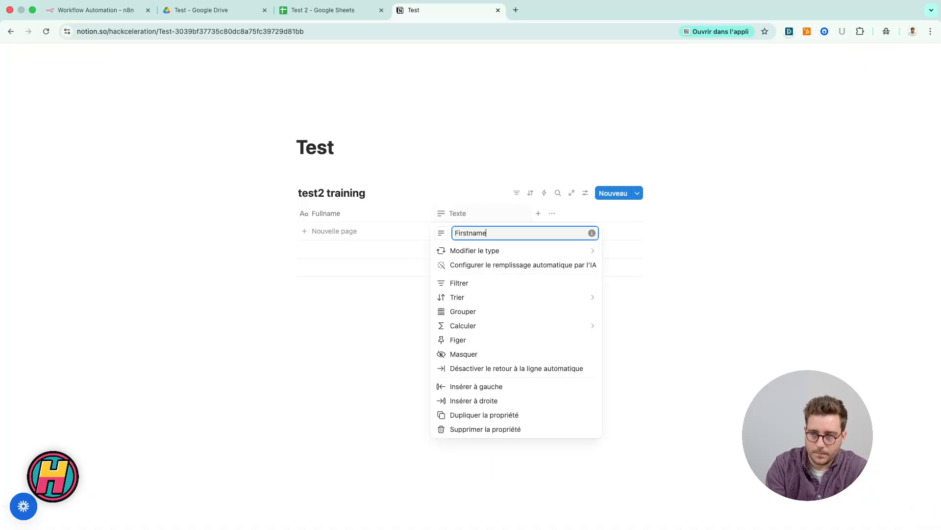
{"action": "key", "text": "Return"}
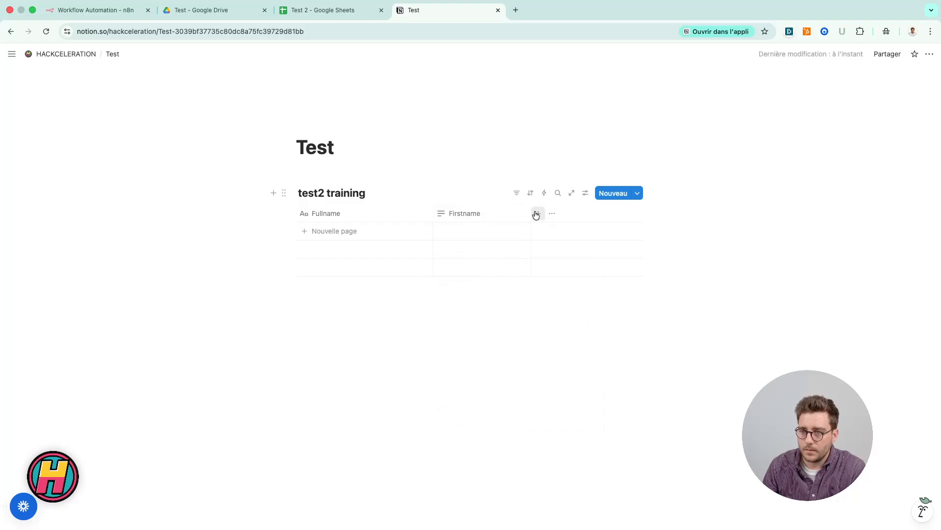
Step: Add a text property named Lastname after the Firstname property
{"action": "left_click", "coordinate": [537, 214]}
{"action": "type", "text": "Lastname"}
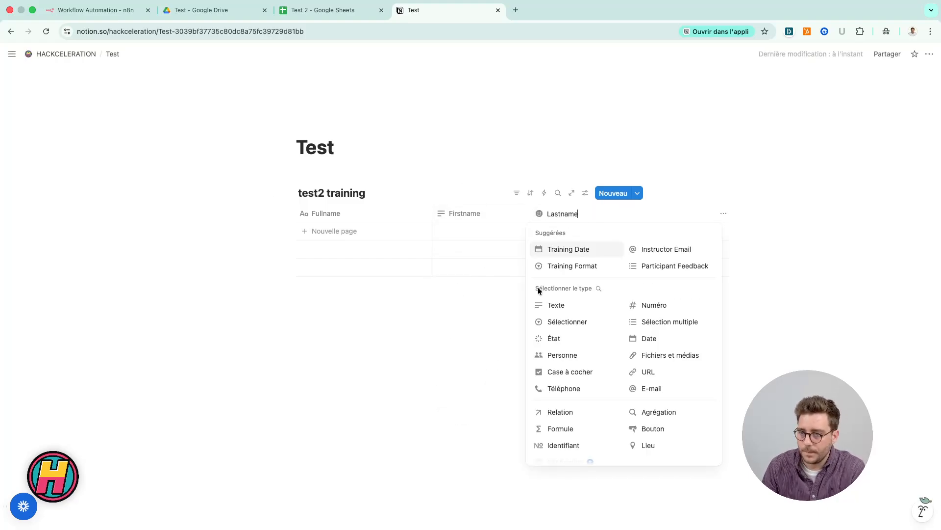
{"action": "left_click", "coordinate": [543, 305]}
Step: Add a text property named Company after the Lastname property in the test2 training database
{"action": "left_click", "coordinate": [636, 213]}
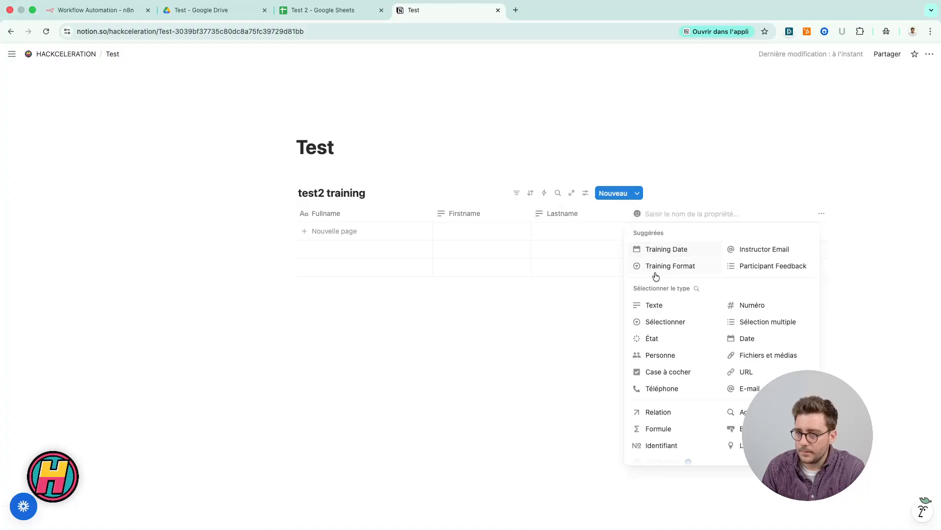
{"action": "left_click", "coordinate": [653, 306]}
{"action": "left_click", "coordinate": [673, 214]}
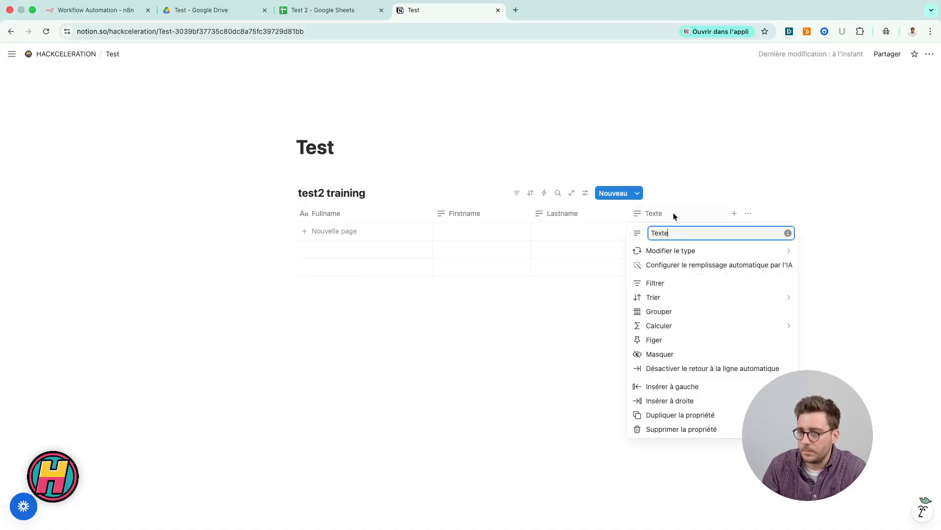
{"action": "type", "text": "Company"}
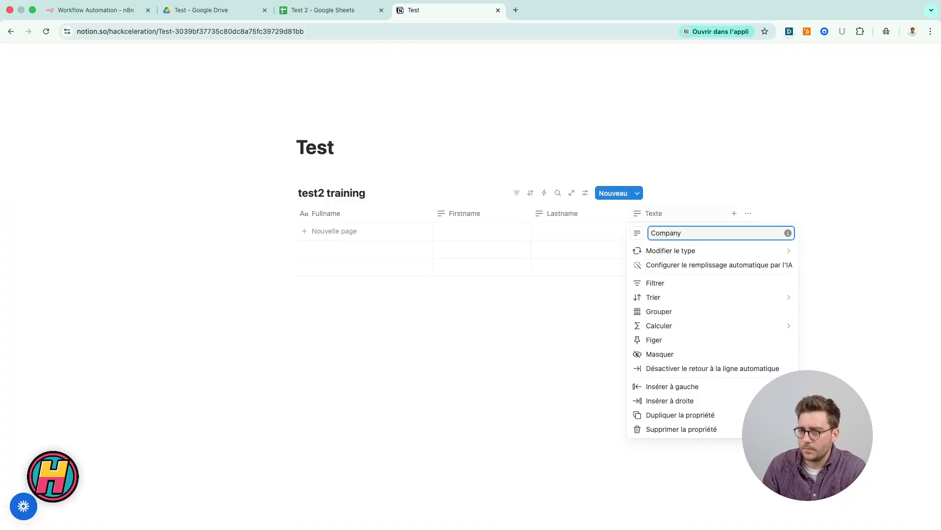
{"action": "left_click", "coordinate": [548, 231]}
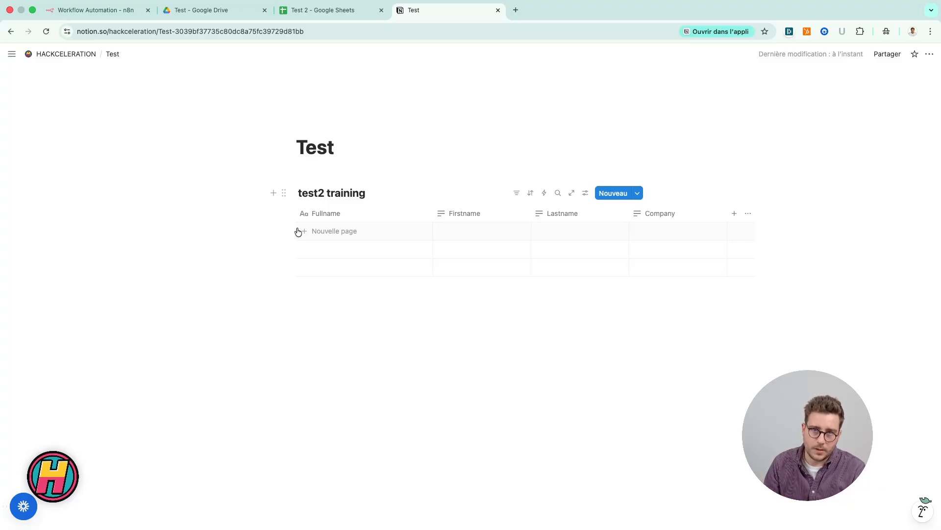
Step: Compare the contact row in the Test 2 spreadsheet with the columns of the Notion test2 training database
{"action": "left_click", "coordinate": [322, 14]}
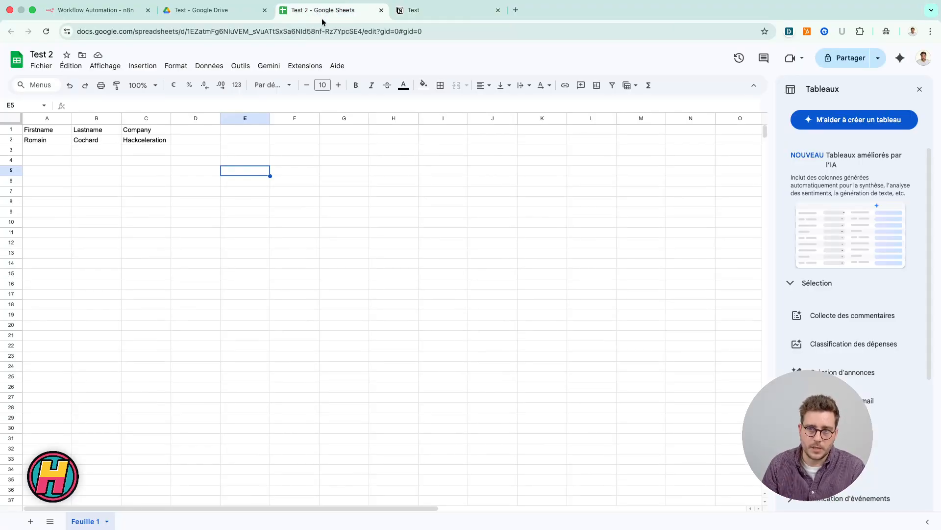
{"action": "left_click", "coordinate": [12, 141]}
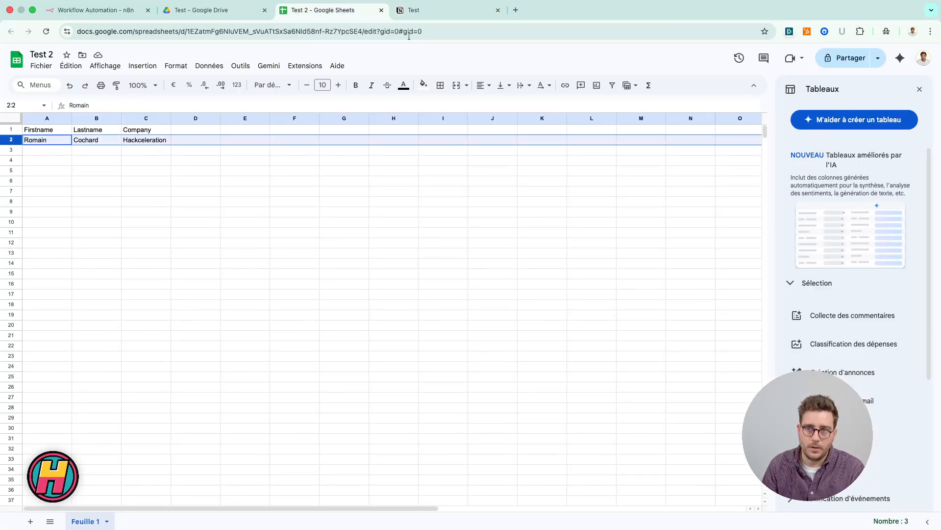
{"action": "left_click", "coordinate": [432, 13]}
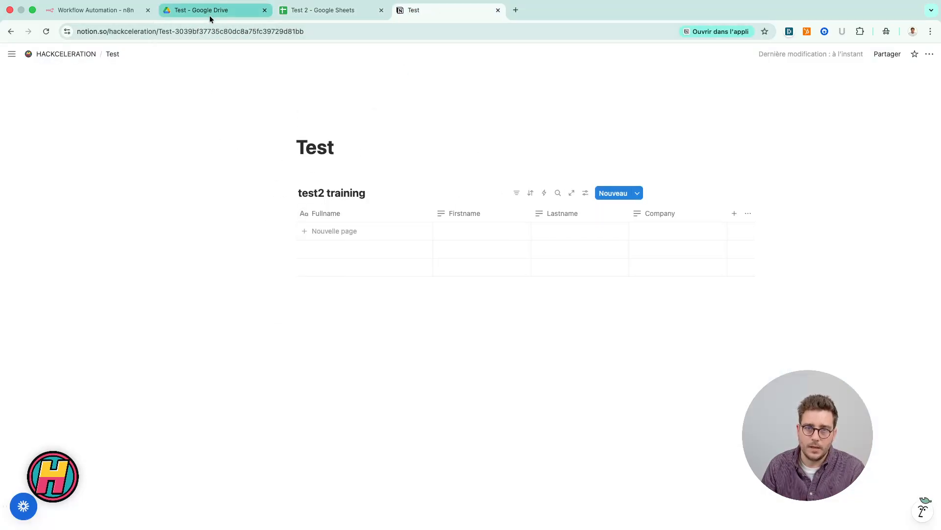
Step: Switch to the empty n8n workflow, add a manual trigger as its first node and execute the workflow
{"action": "left_click", "coordinate": [111, 15]}
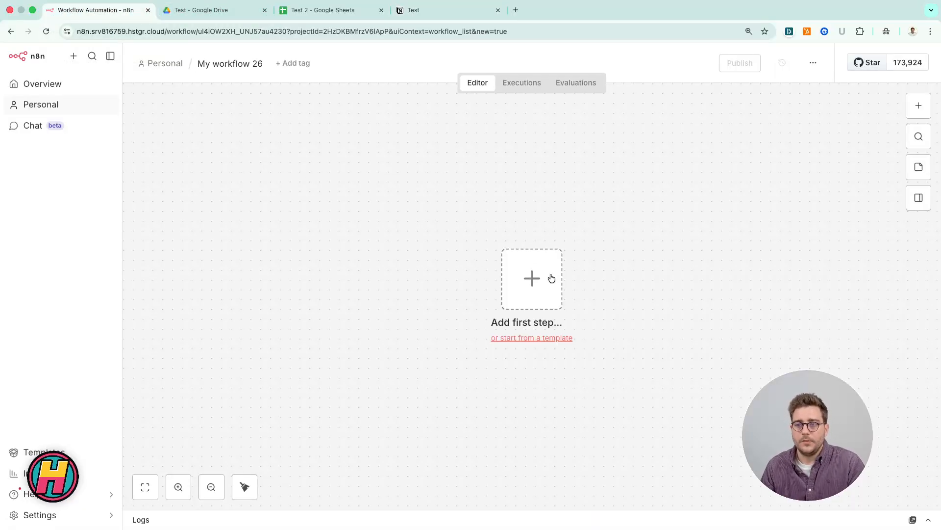
{"action": "left_click", "coordinate": [910, 108]}
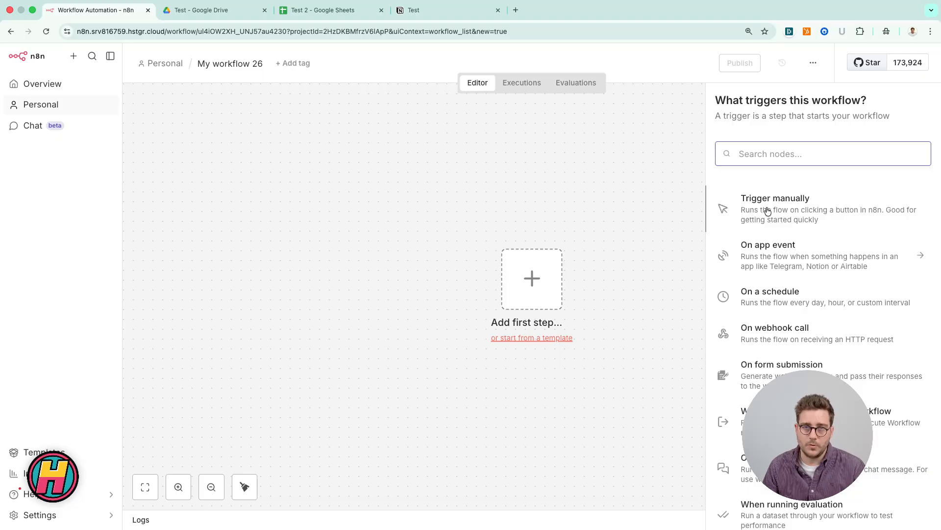
{"action": "left_click", "coordinate": [768, 210]}
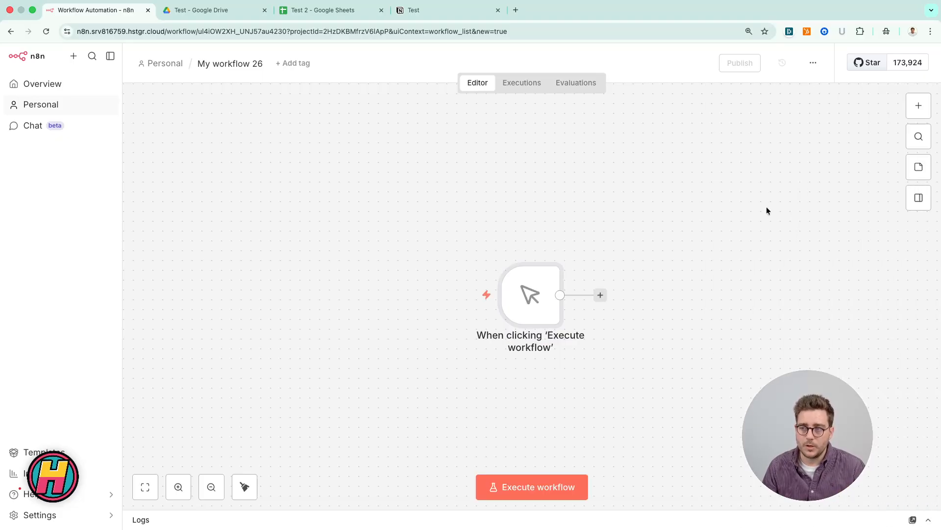
{"action": "left_click", "coordinate": [547, 491]}
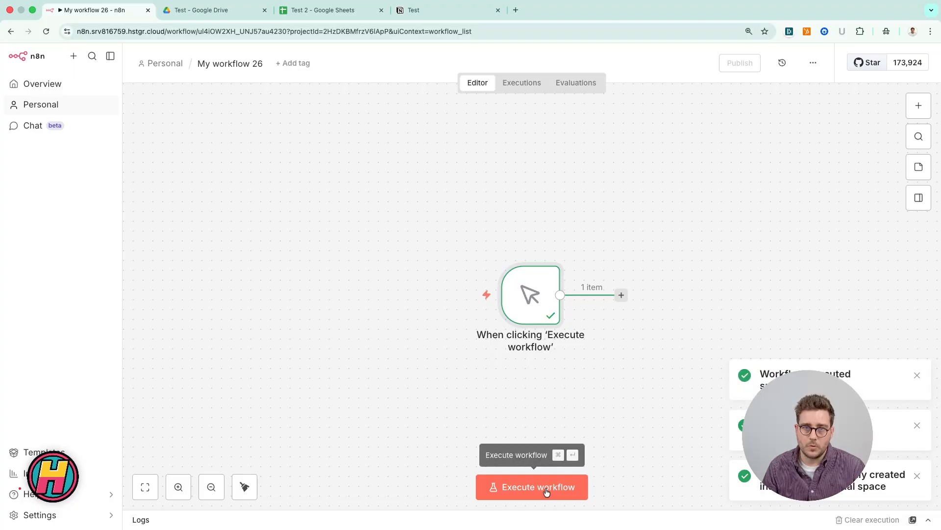
Step: Add a Google Sheets Get row(s) in sheet node after the trigger, using the Hack'celeration - Google Sheets credential
{"action": "left_click", "coordinate": [621, 295]}
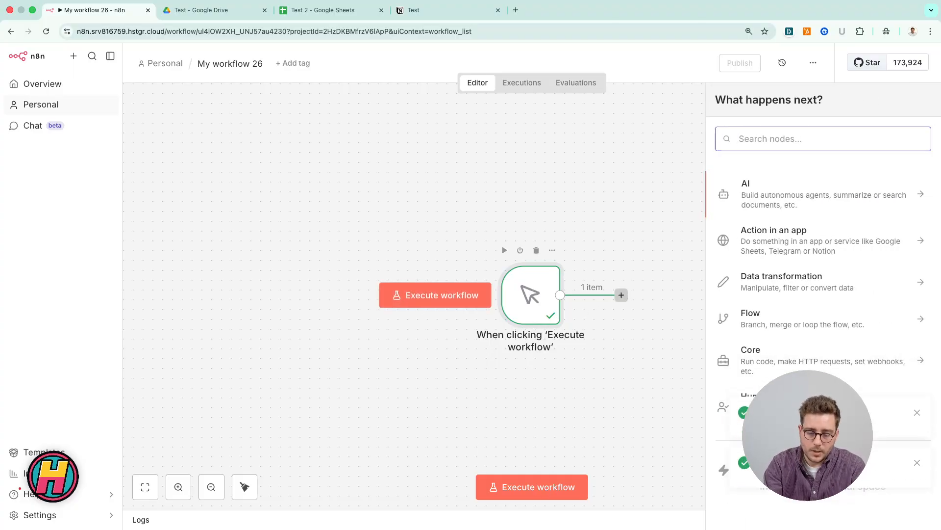
{"action": "type", "text": "shee"}
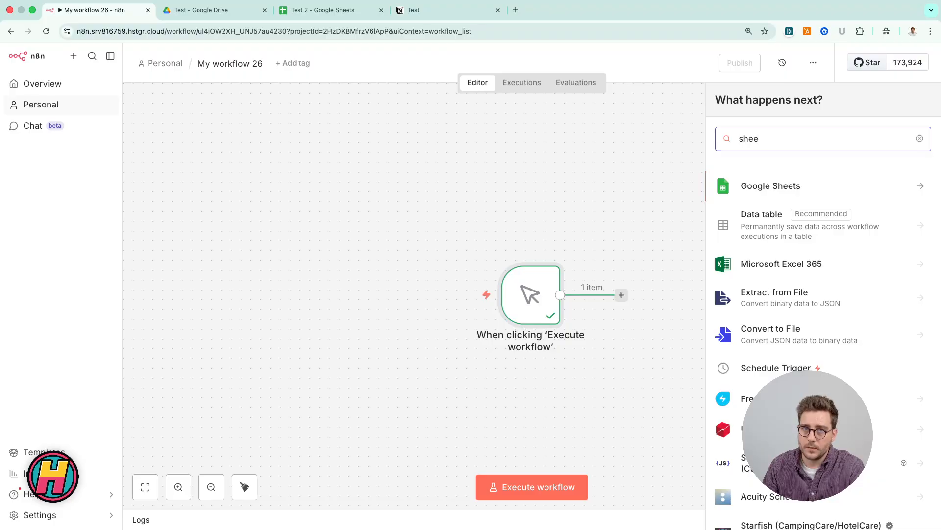
{"action": "type", "text": "t"}
{"action": "left_click", "coordinate": [758, 190]}
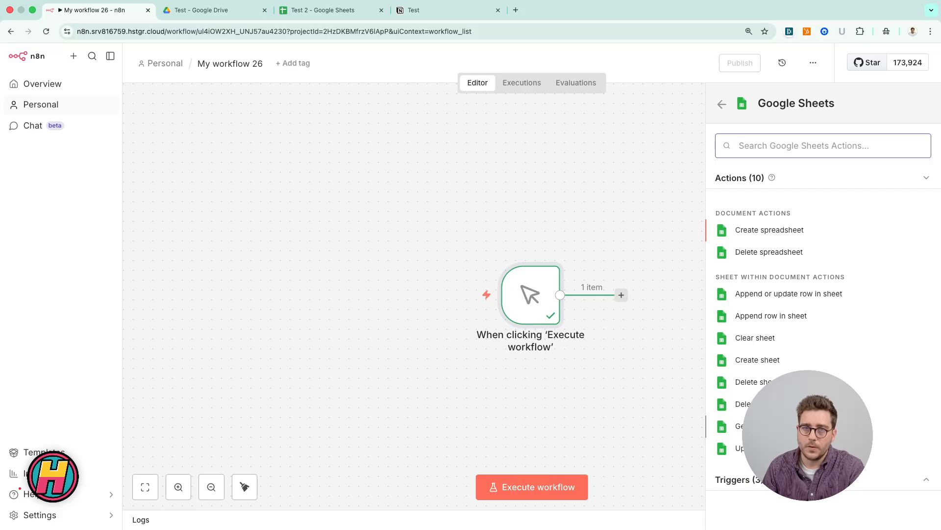
{"action": "left_click", "coordinate": [795, 427]}
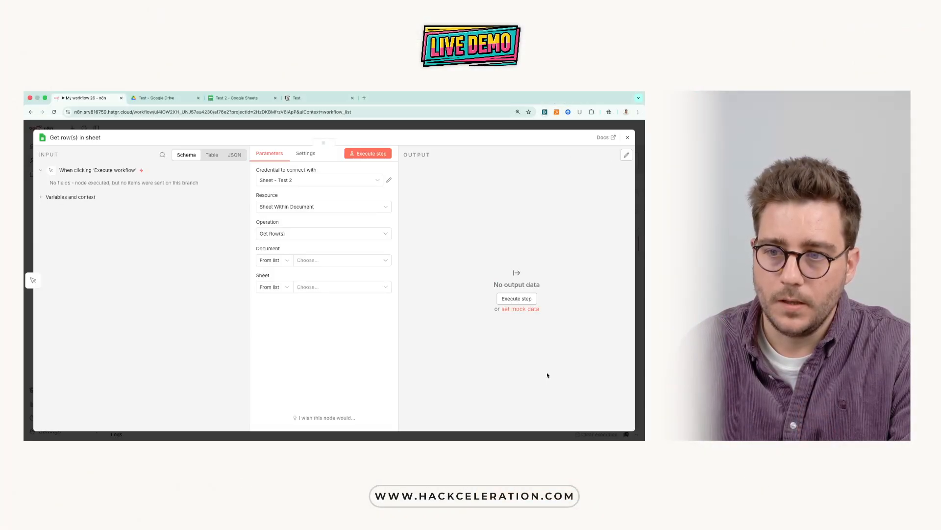
{"action": "left_click", "coordinate": [319, 181]}
{"action": "left_click", "coordinate": [289, 197]}
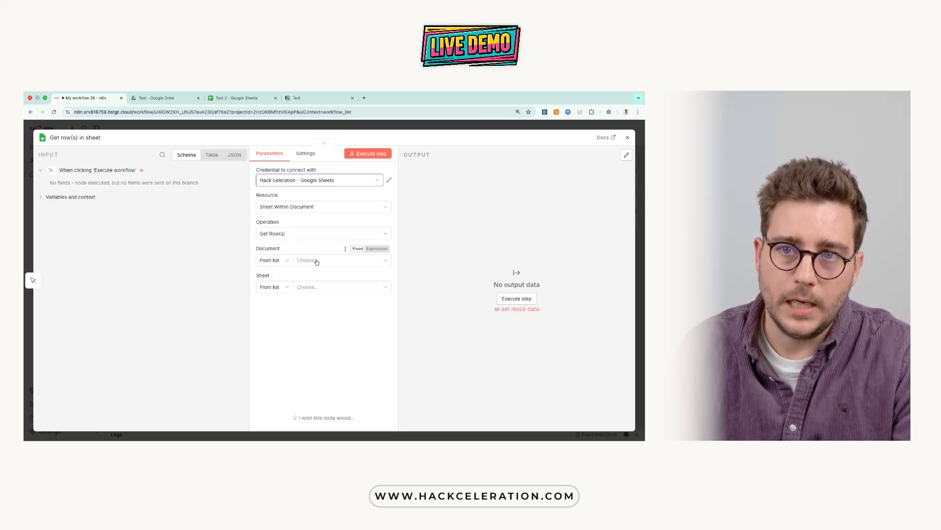
Step: Copy the document ID from the URL of the Test 2 Google Sheets spreadsheet
{"action": "left_click", "coordinate": [242, 99]}
{"action": "left_click", "coordinate": [211, 260]}
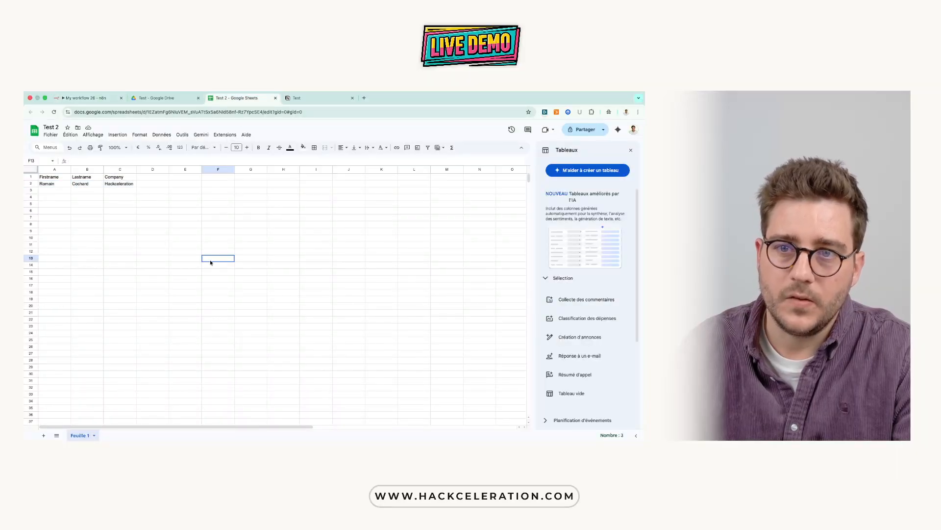
{"action": "left_click", "coordinate": [269, 111]}
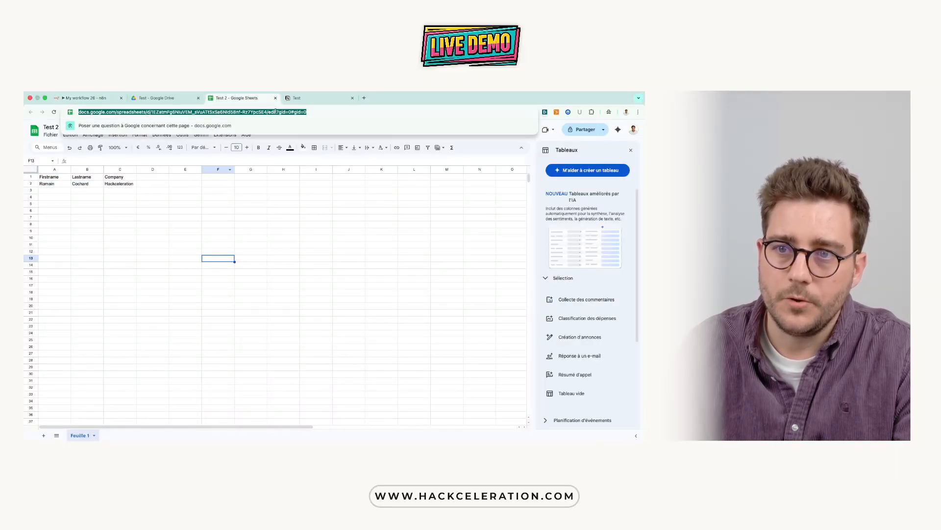
{"action": "left_click", "coordinate": [270, 111]}
{"action": "left_click_drag", "start_coordinate": [282, 112], "coordinate": [168, 113]}
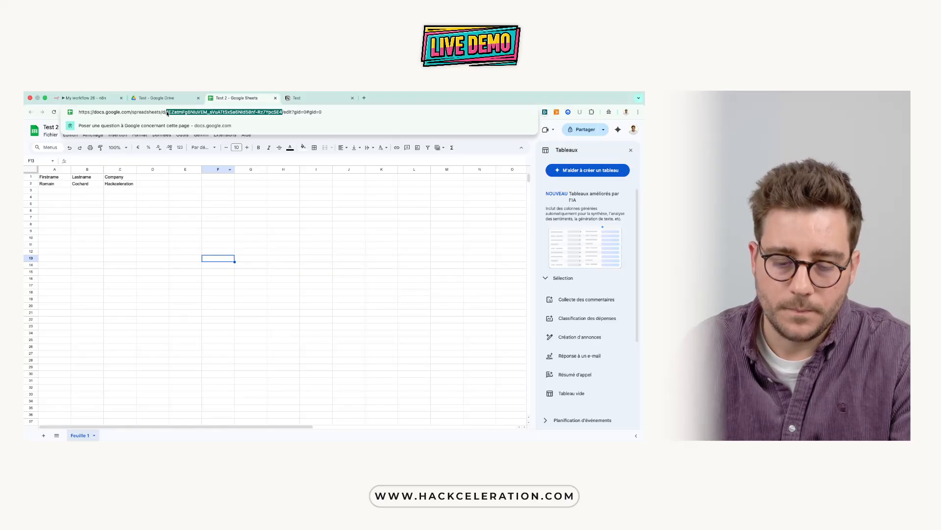
{"action": "left_click", "coordinate": [149, 101]}
Step: Back in n8n, set the Get row(s) node's document selection to By ID and paste the copied spreadsheet ID
{"action": "left_click", "coordinate": [90, 97]}
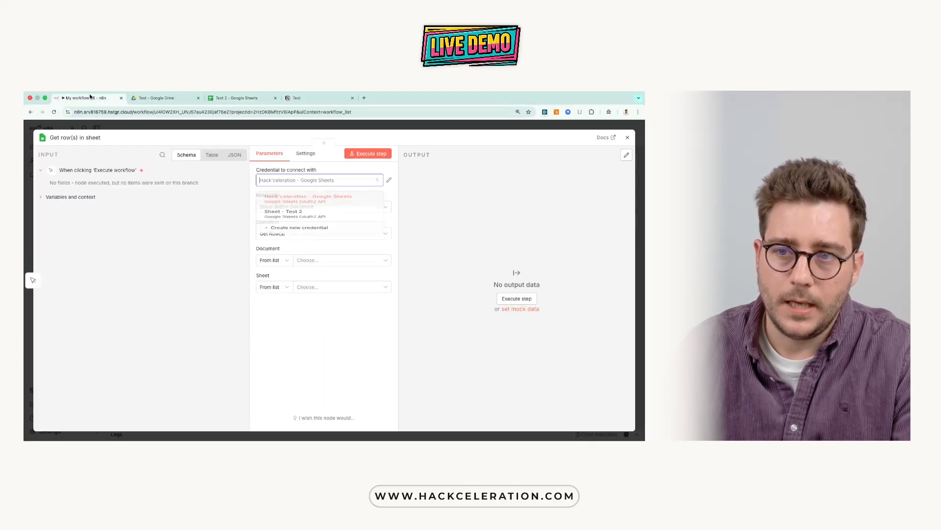
{"action": "left_click", "coordinate": [412, 242]}
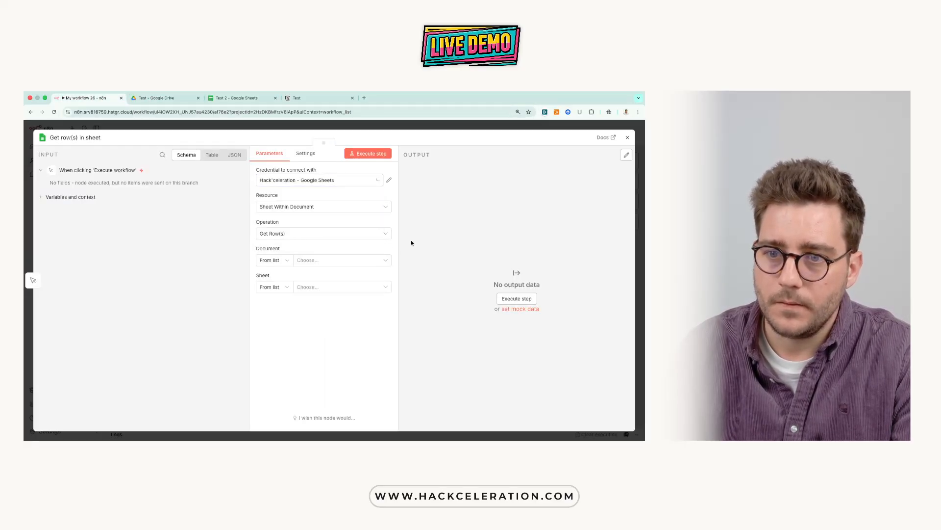
{"action": "left_click", "coordinate": [272, 260]}
{"action": "left_click", "coordinate": [268, 308]}
{"action": "left_click", "coordinate": [332, 264]}
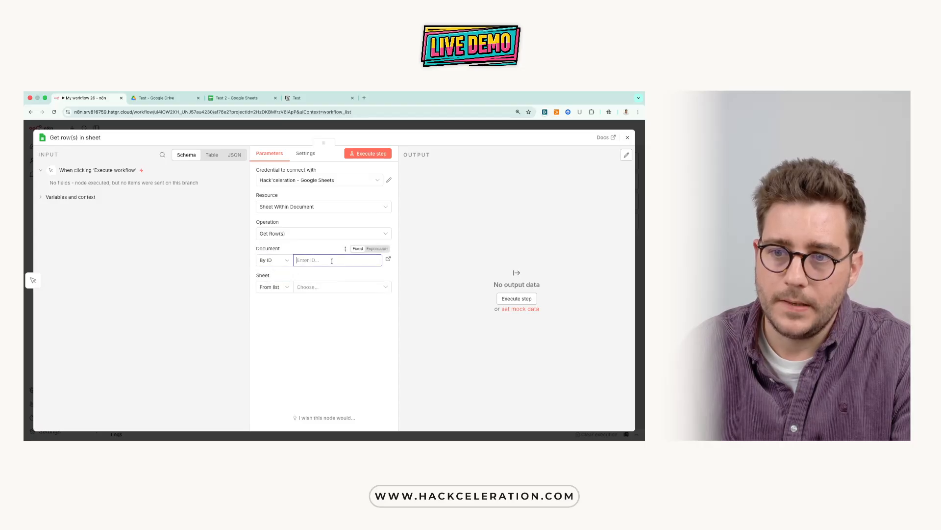
{"action": "key", "text": "ctrl+v"}
{"action": "left_click", "coordinate": [354, 272]}
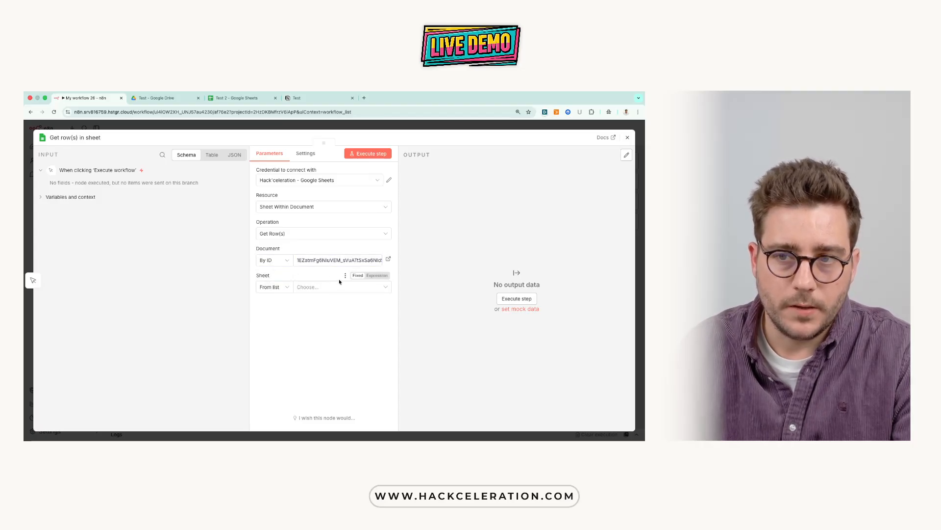
Step: Select the sheet Feuille 1 for the Get row(s) node, close its settings and execute the workflow
{"action": "left_click", "coordinate": [334, 290]}
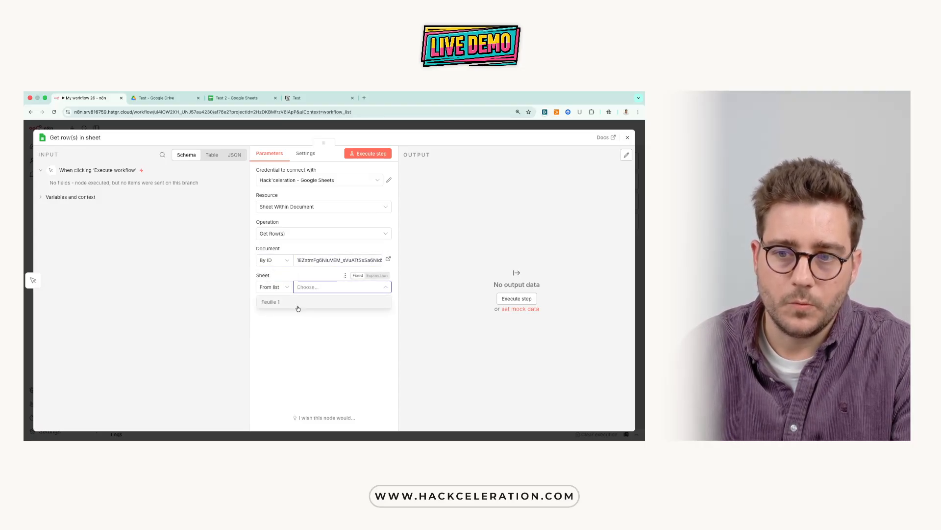
{"action": "left_click", "coordinate": [280, 303]}
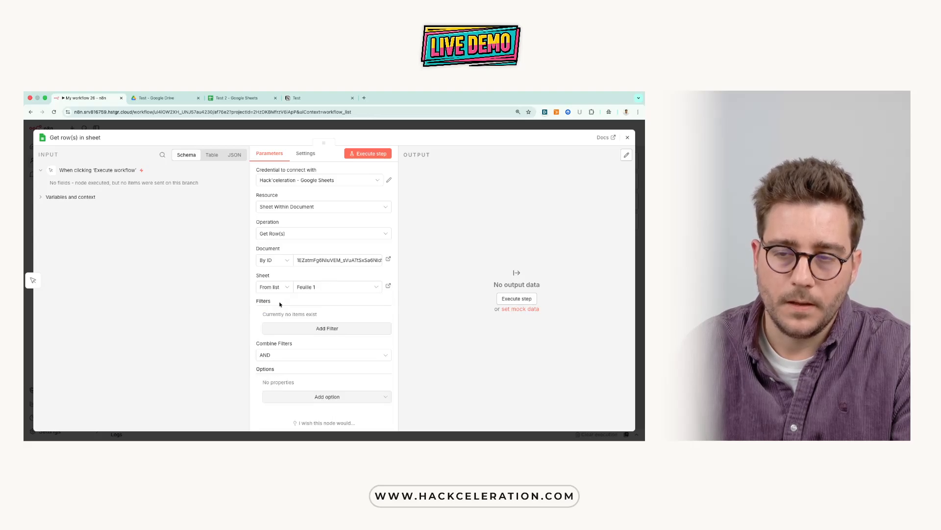
{"action": "left_click", "coordinate": [336, 130]}
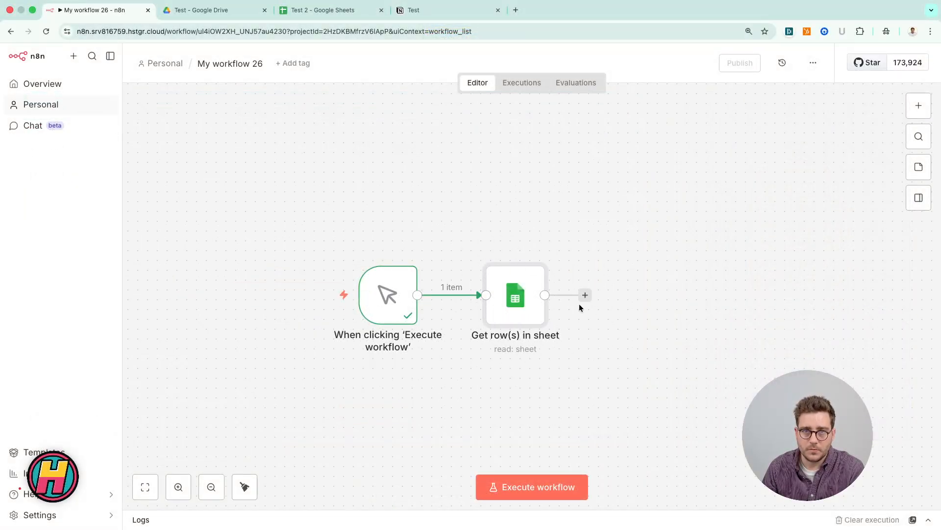
{"action": "left_click", "coordinate": [531, 488]}
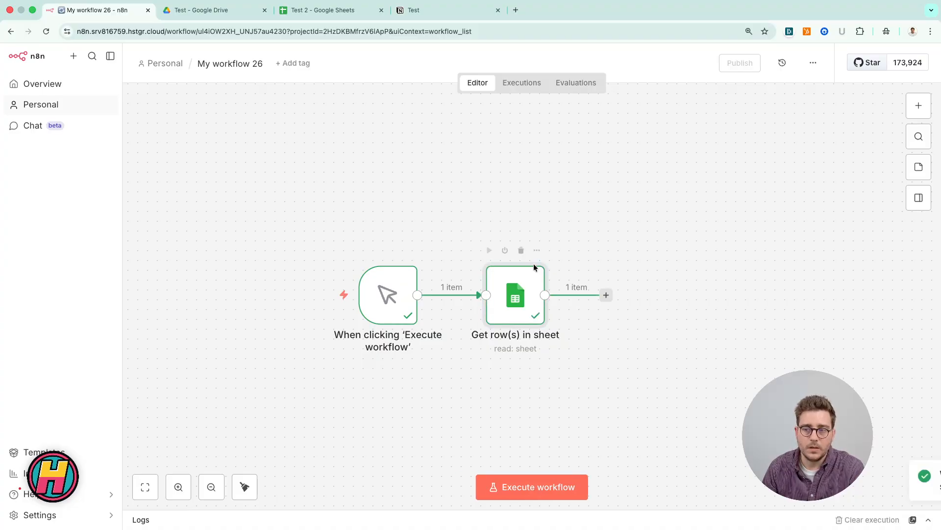
Step: Inspect the output of the Get row(s) in sheet node and pin its data
{"action": "double_click", "coordinate": [516, 295]}
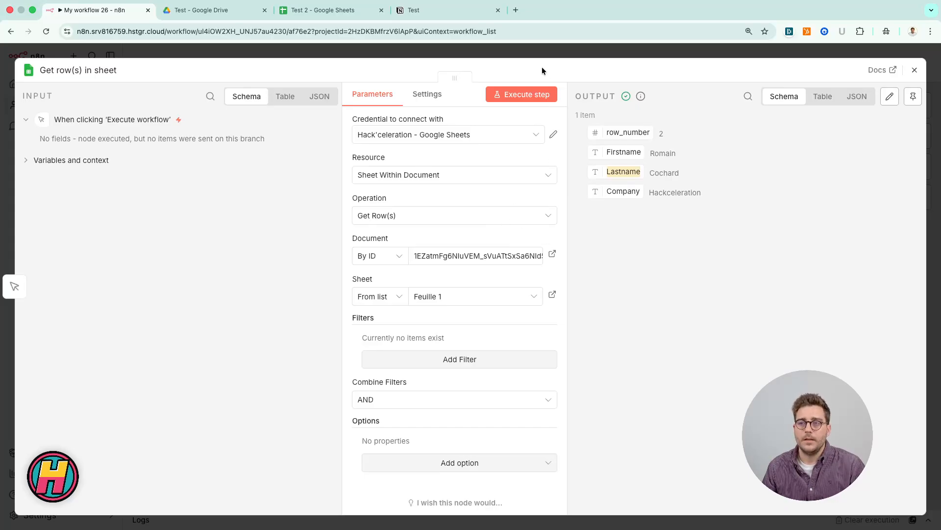
{"action": "left_click", "coordinate": [537, 49]}
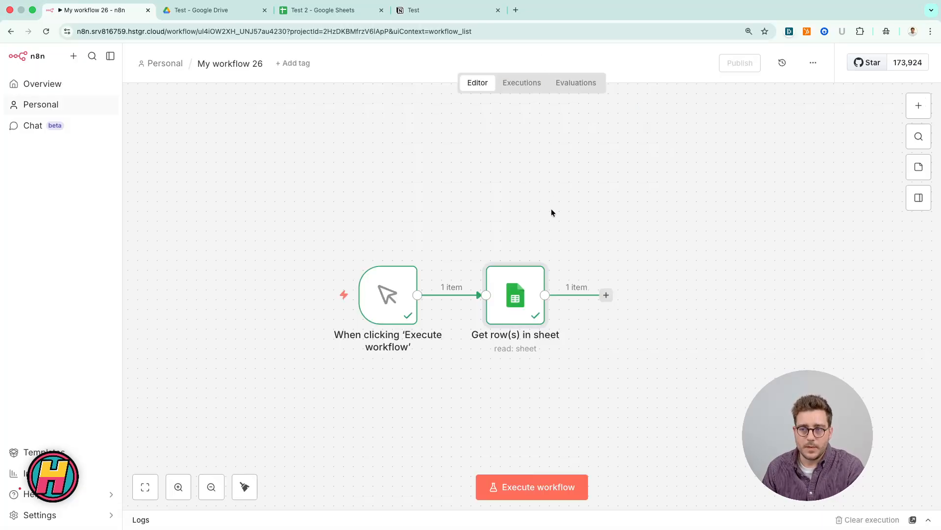
{"action": "right_click", "coordinate": [525, 301]}
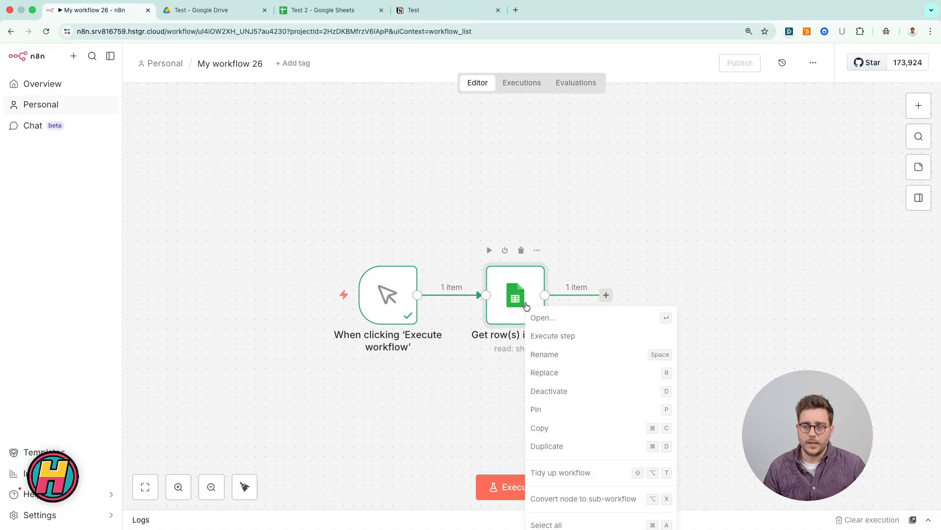
{"action": "left_click", "coordinate": [537, 411]}
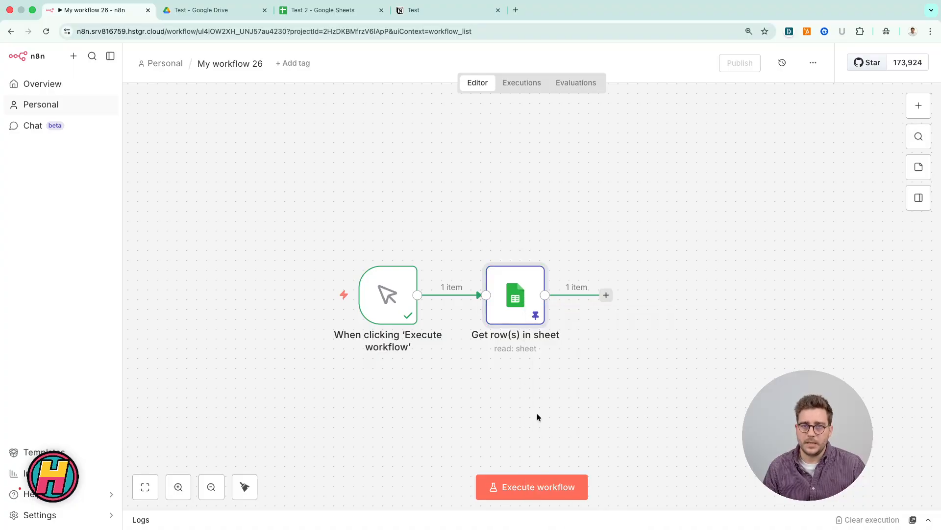
Step: Add a Notion Create a database page node after Get row(s) in sheet and select the Hack'celeration - Notion credential
{"action": "left_click", "coordinate": [606, 295]}
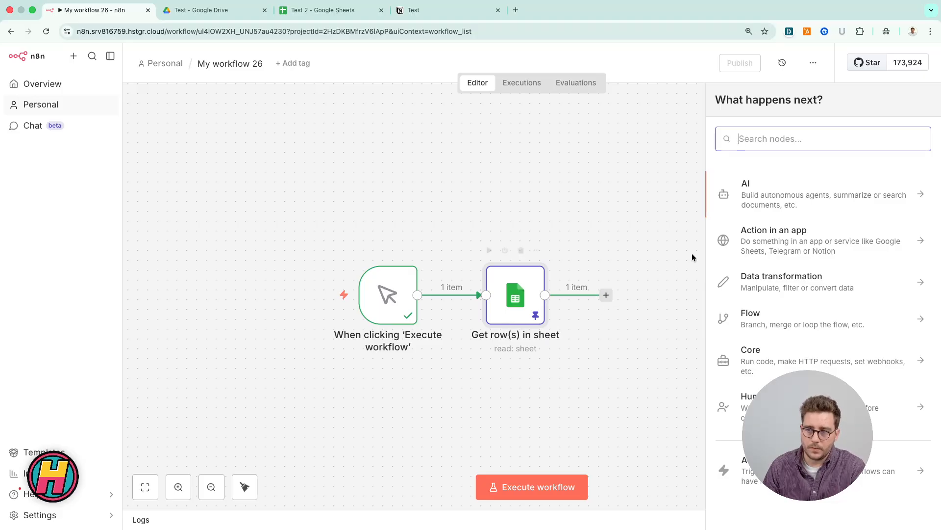
{"action": "type", "text": "notion"}
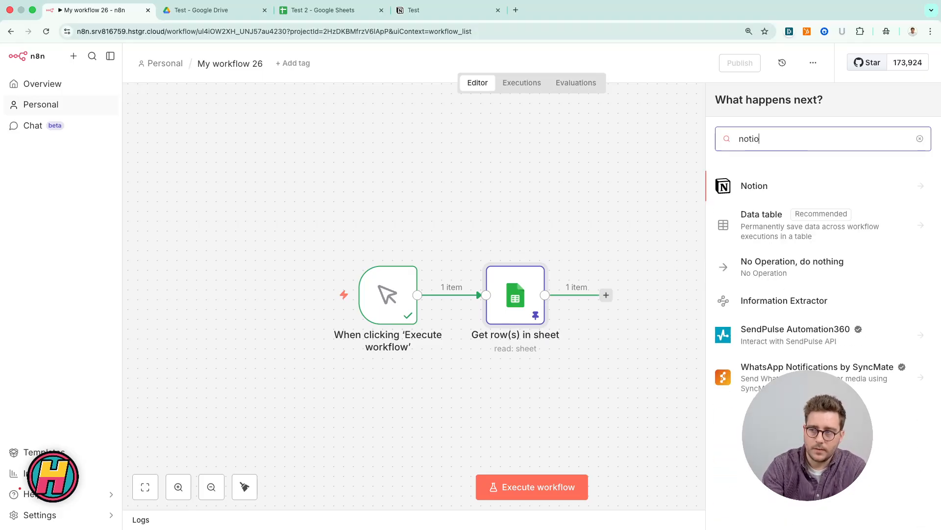
{"action": "left_click", "coordinate": [746, 185]}
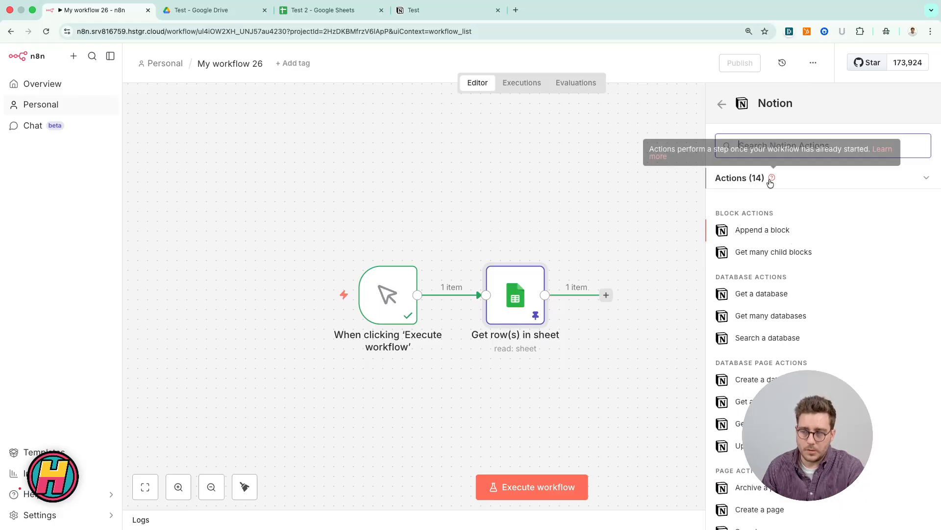
{"action": "scroll", "coordinate": [787, 296], "scroll_direction": "down", "scroll_amount": 2}
{"action": "scroll", "coordinate": [787, 297], "scroll_direction": "down", "scroll_amount": 1}
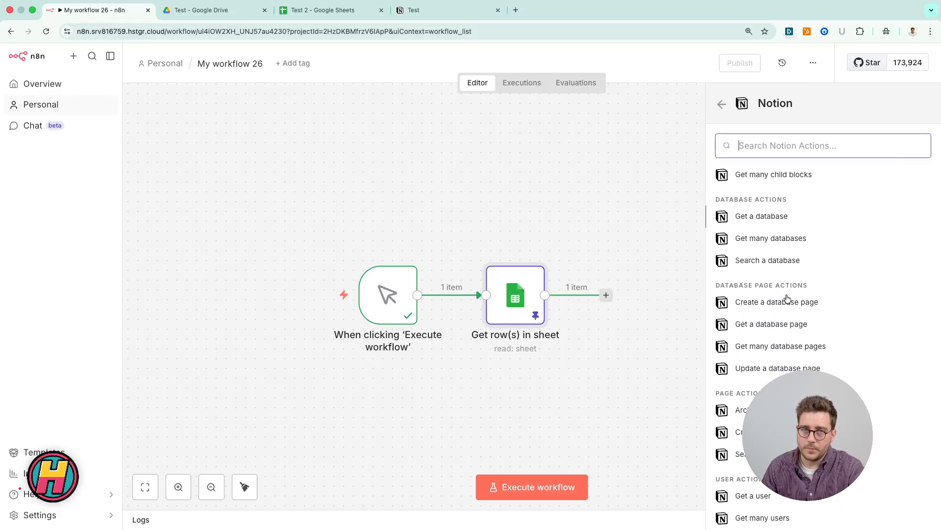
{"action": "scroll", "coordinate": [786, 299], "scroll_direction": "down", "scroll_amount": 1}
{"action": "scroll", "coordinate": [786, 296], "scroll_direction": "up", "scroll_amount": 4}
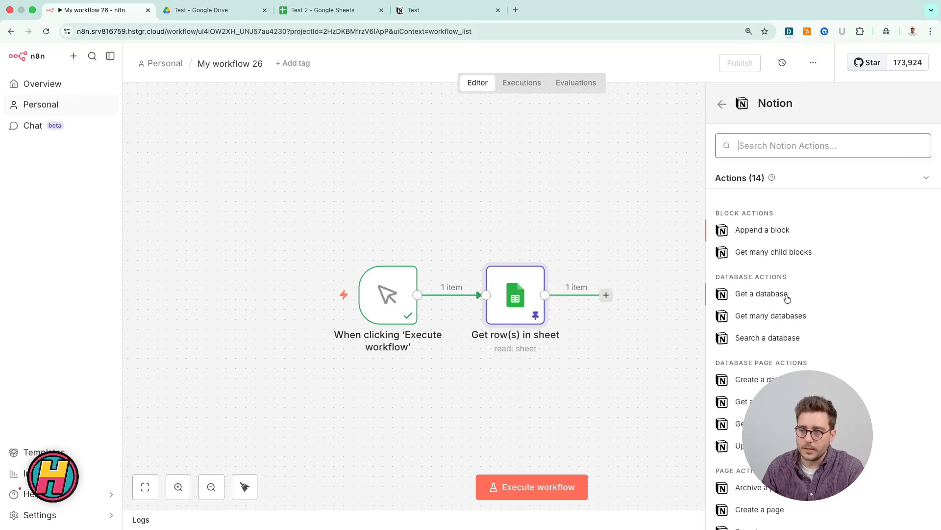
{"action": "scroll", "coordinate": [786, 296], "scroll_direction": "down", "scroll_amount": 1}
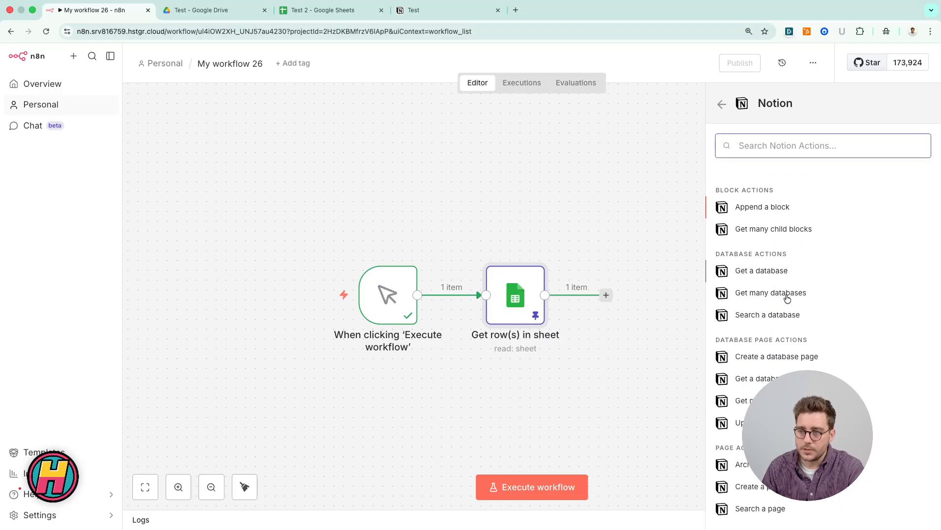
{"action": "scroll", "coordinate": [759, 351], "scroll_direction": "down", "scroll_amount": 1}
{"action": "left_click", "coordinate": [759, 349]}
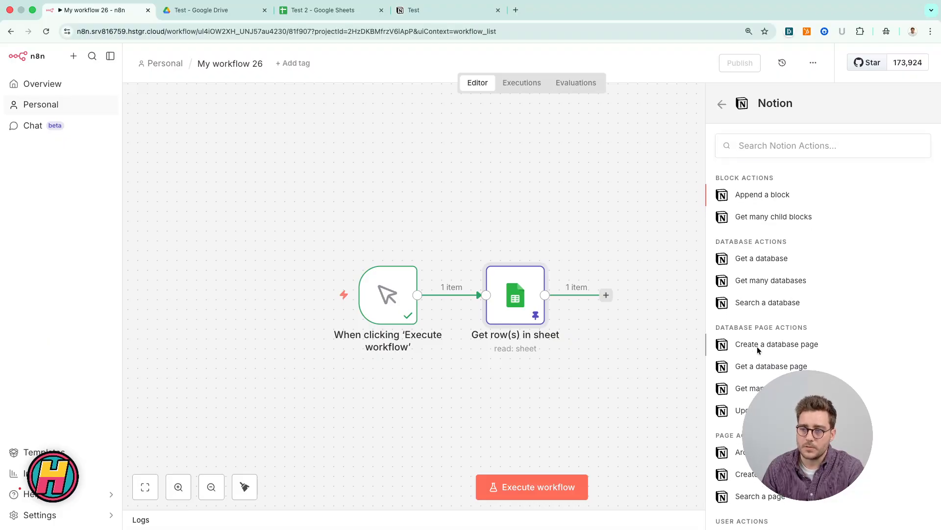
{"action": "left_click", "coordinate": [484, 173]}
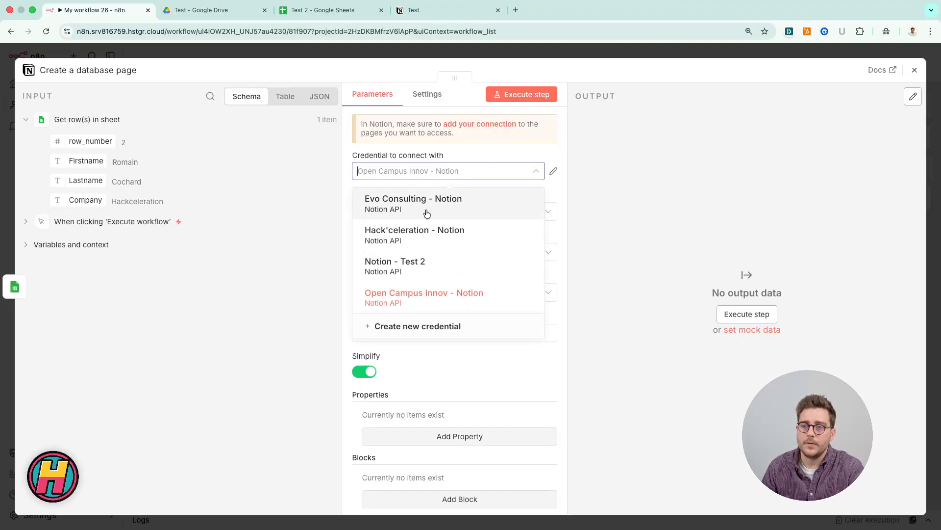
{"action": "left_click", "coordinate": [421, 229]}
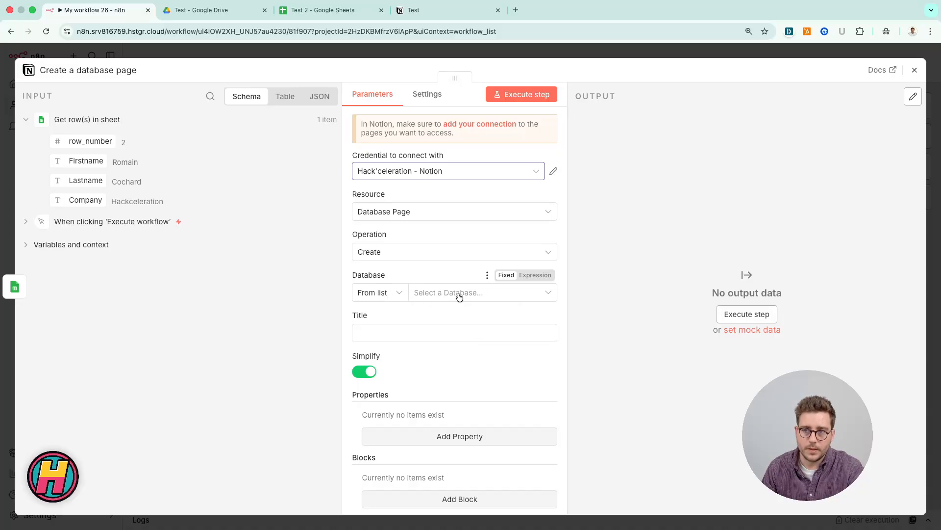
Step: In Notion, open the test2 training database as a full page and copy the database ID from its URL
{"action": "left_click", "coordinate": [464, 16]}
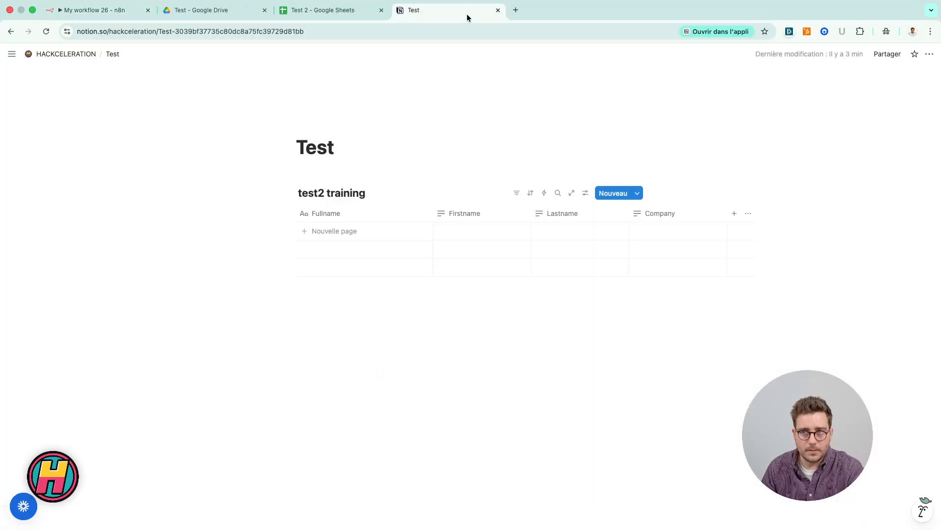
{"action": "left_click", "coordinate": [573, 195]}
{"action": "left_click", "coordinate": [297, 33]}
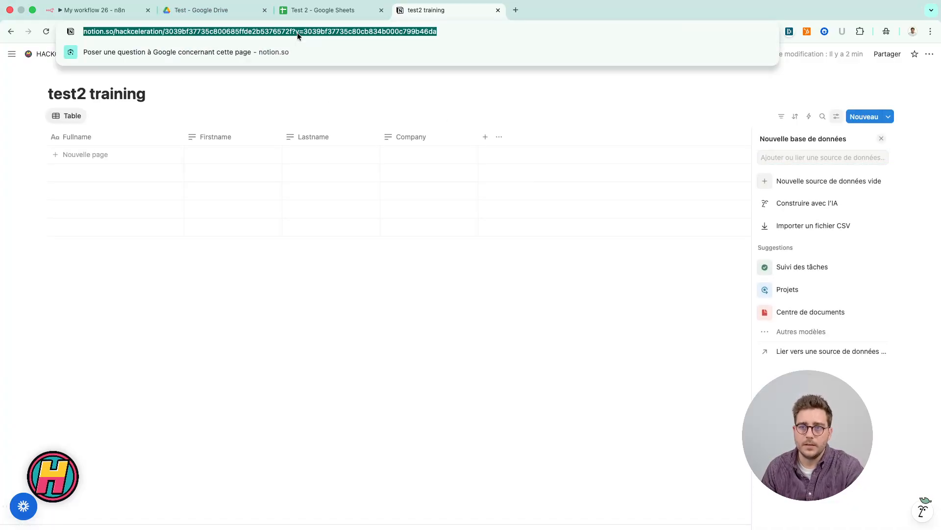
{"action": "left_click", "coordinate": [297, 32]}
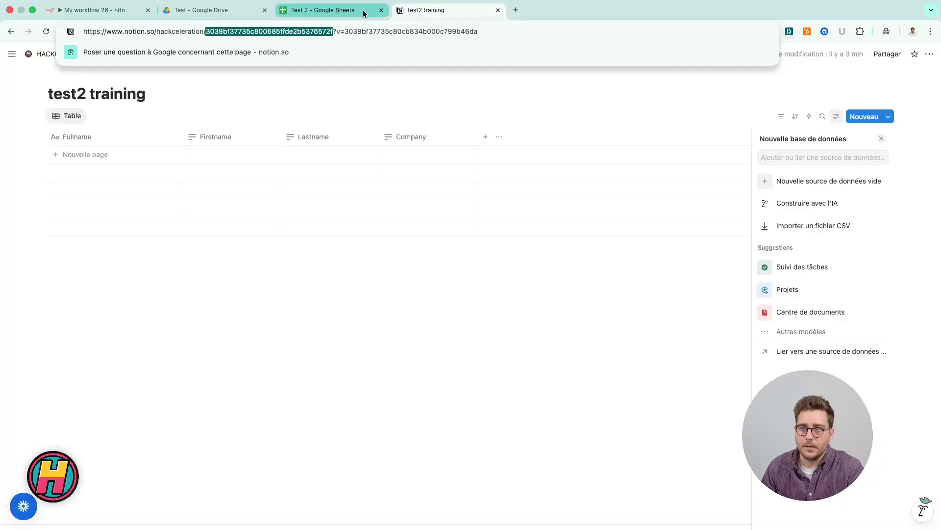
{"action": "left_click_drag", "start_coordinate": [345, 32], "coordinate": [493, 34]}
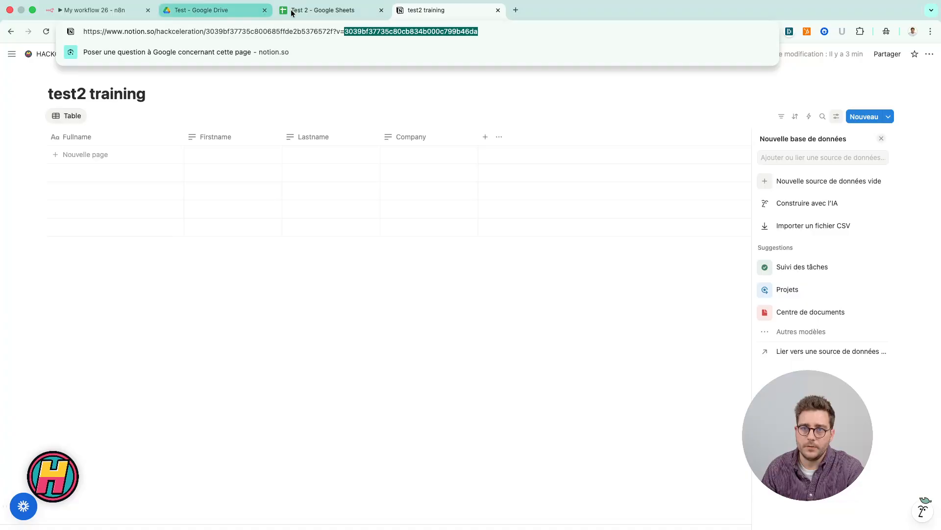
{"action": "left_click", "coordinate": [234, 14]}
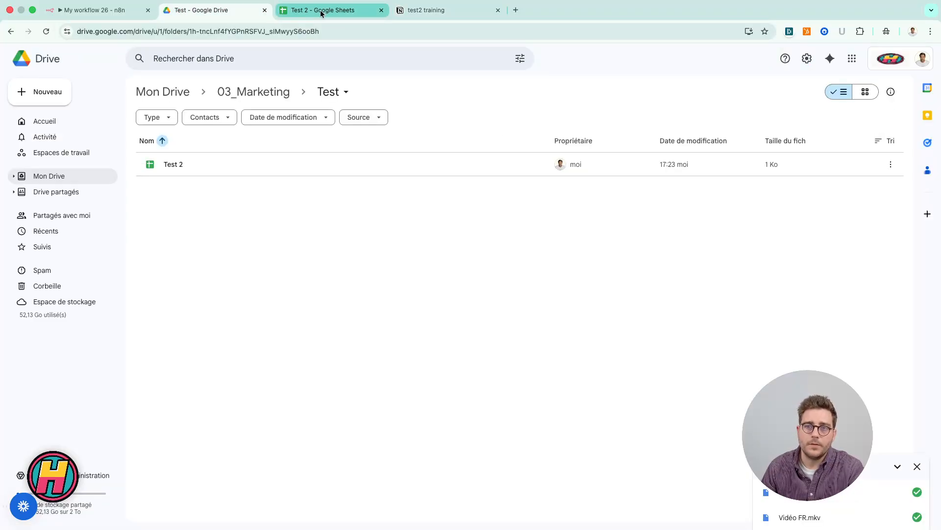
Step: Back in n8n, set the Notion node's database selection to By ID and paste the copied database ID
{"action": "left_click", "coordinate": [93, 11]}
{"action": "left_click", "coordinate": [586, 219]}
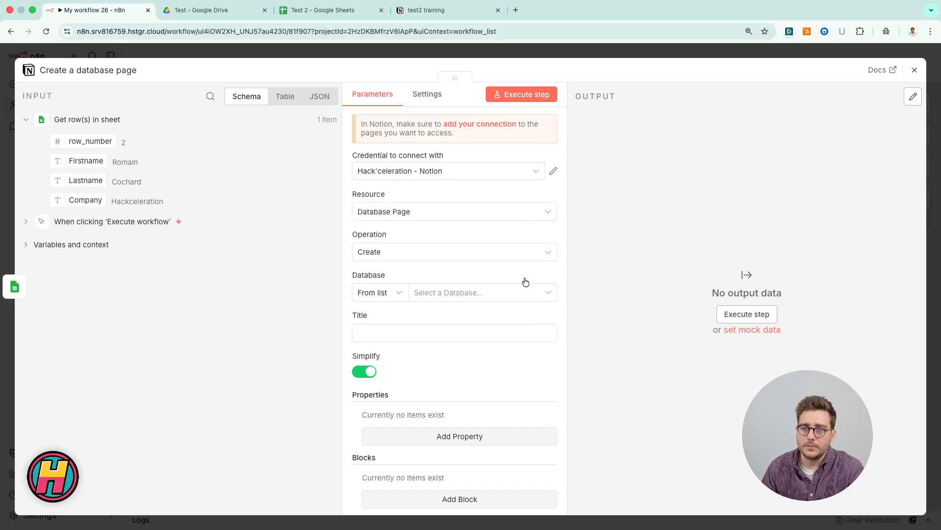
{"action": "left_click", "coordinate": [397, 294]}
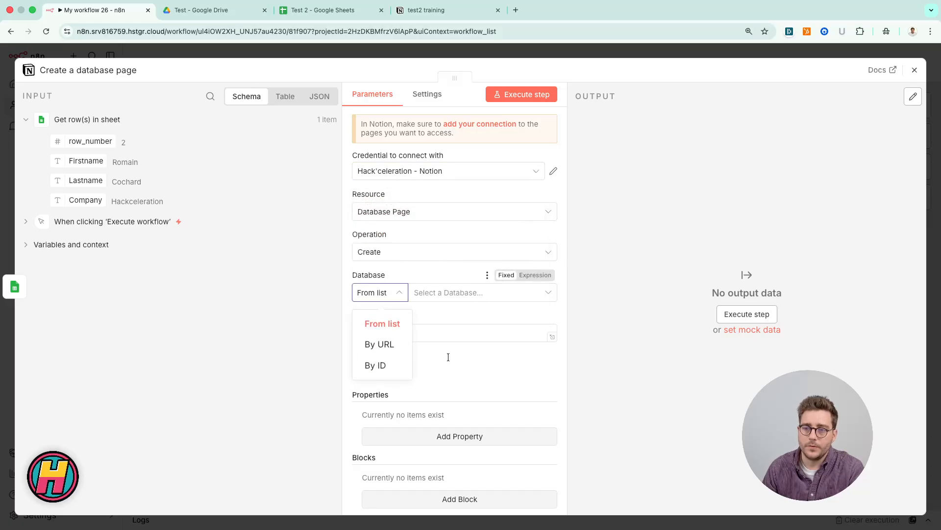
{"action": "left_click", "coordinate": [380, 365]}
{"action": "key", "text": "super+v"}
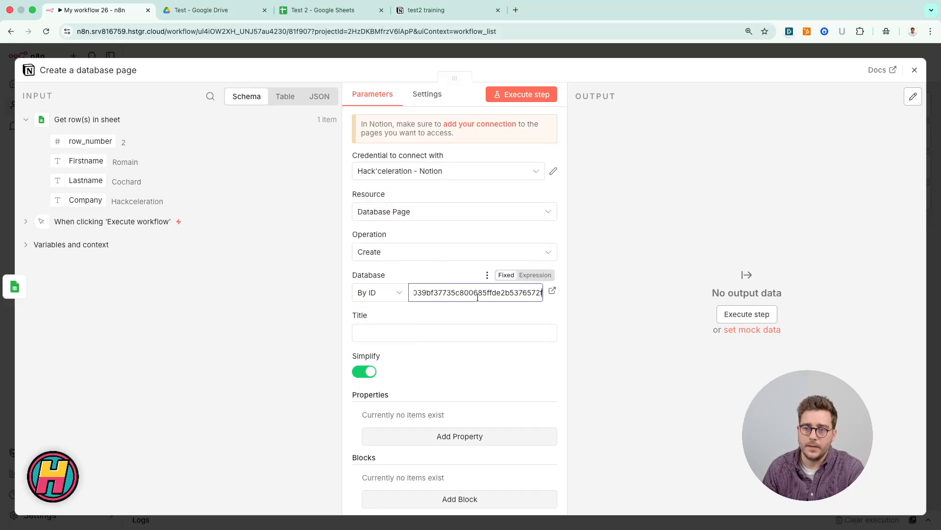
Step: Set the page title to the expression {{ $json.Firstname }} {{ $json.Lastname }} using the sheet's input fields
{"action": "left_click", "coordinate": [379, 333]}
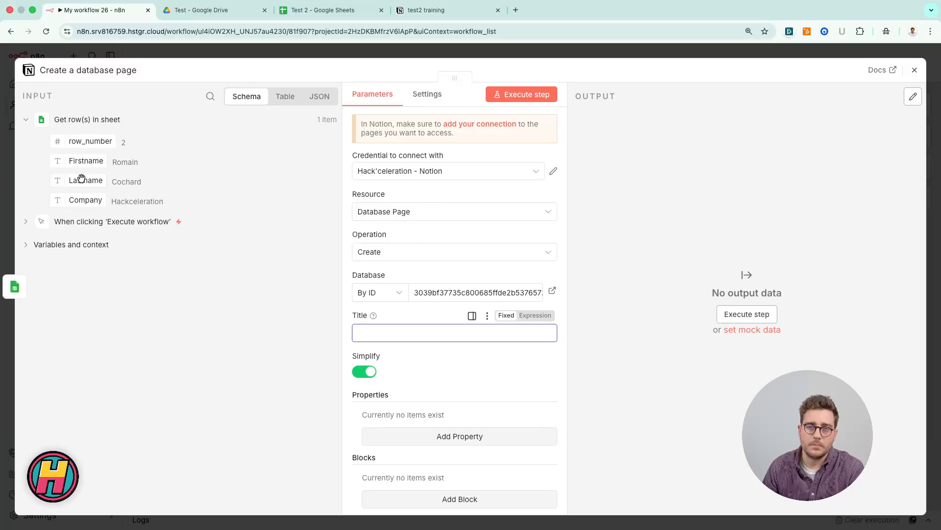
{"action": "left_click_drag", "start_coordinate": [80, 161], "coordinate": [383, 337]}
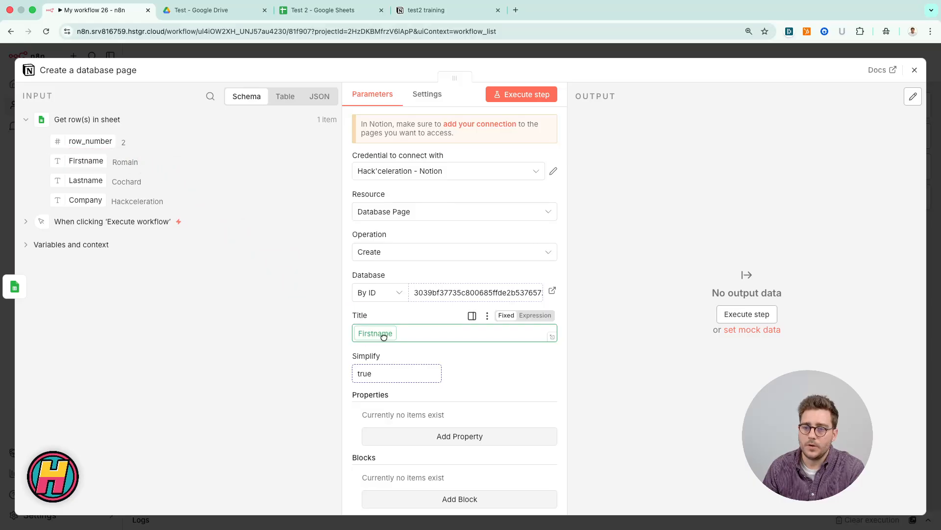
{"action": "left_click", "coordinate": [471, 333]}
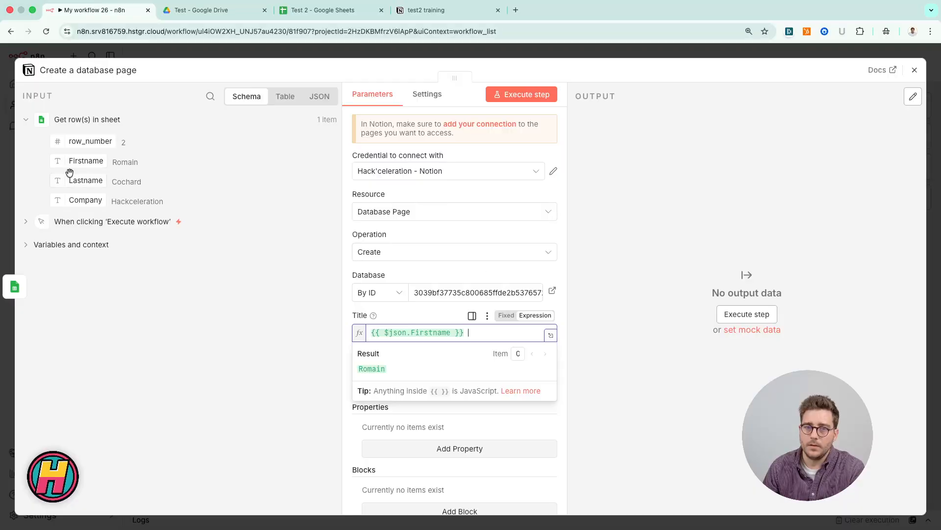
{"action": "left_click_drag", "start_coordinate": [70, 179], "coordinate": [494, 333]}
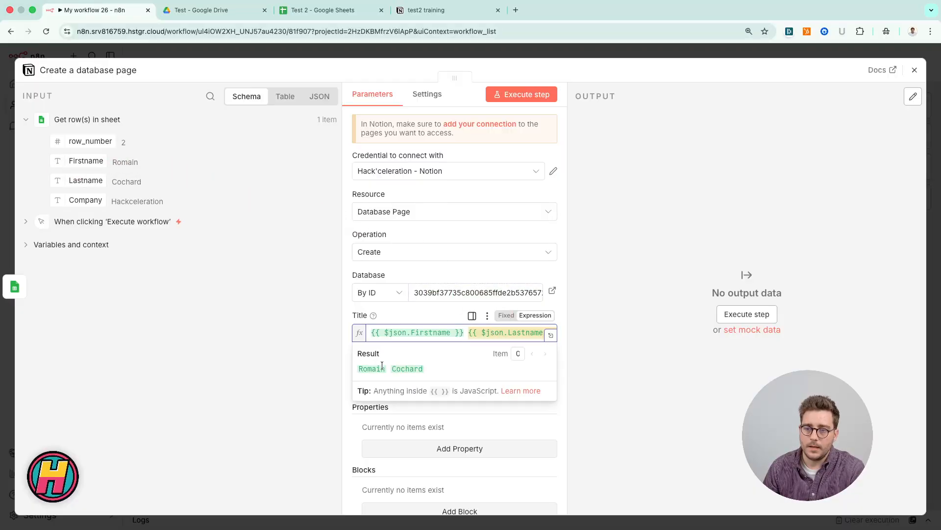
{"action": "left_click", "coordinate": [594, 372]}
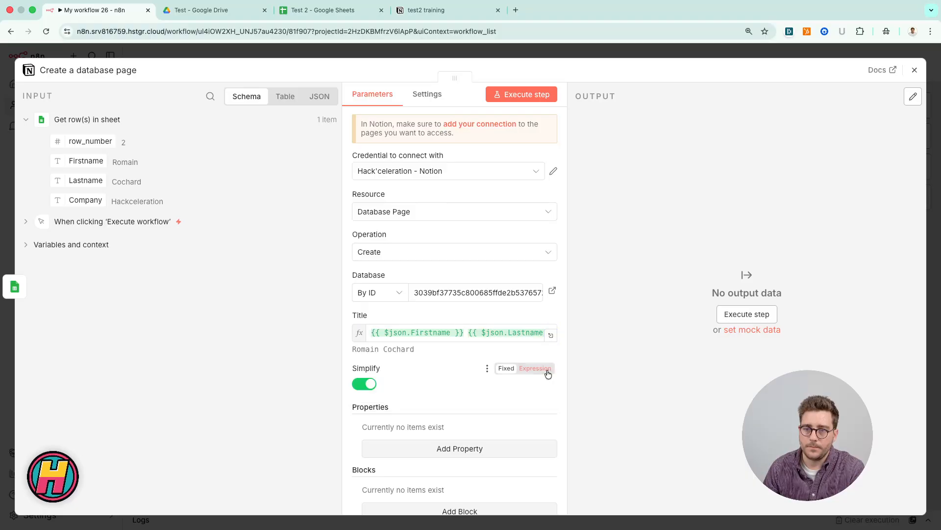
Step: Add two properties to the database page, one with the key Firstname and one with the key Lastname
{"action": "scroll", "coordinate": [362, 407], "scroll_direction": "down", "scroll_amount": 2}
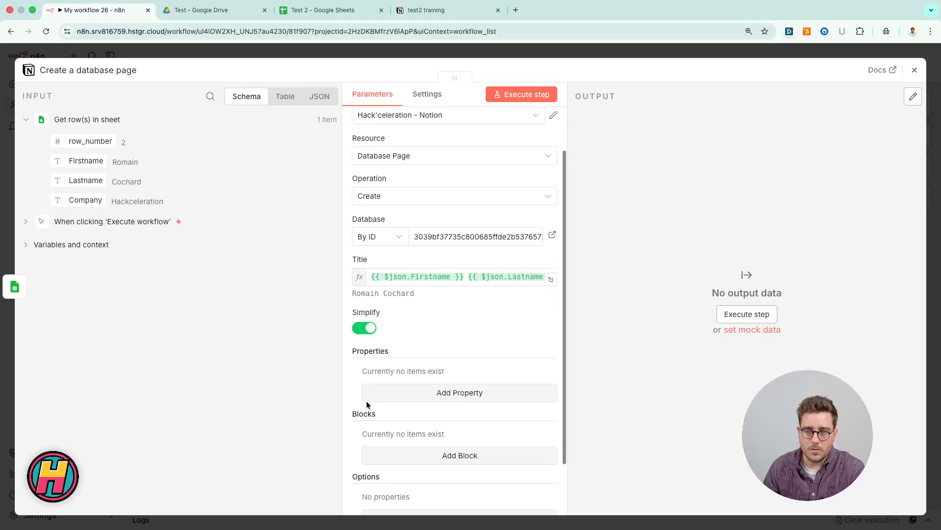
{"action": "left_click", "coordinate": [392, 390]}
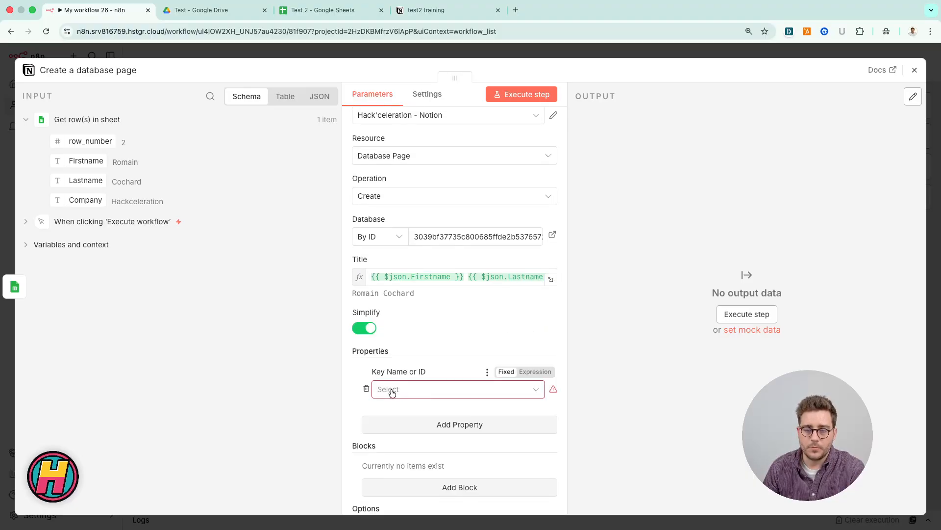
{"action": "left_click", "coordinate": [393, 392]}
{"action": "left_click", "coordinate": [430, 441]}
{"action": "scroll", "coordinate": [429, 441], "scroll_direction": "down", "scroll_amount": 2}
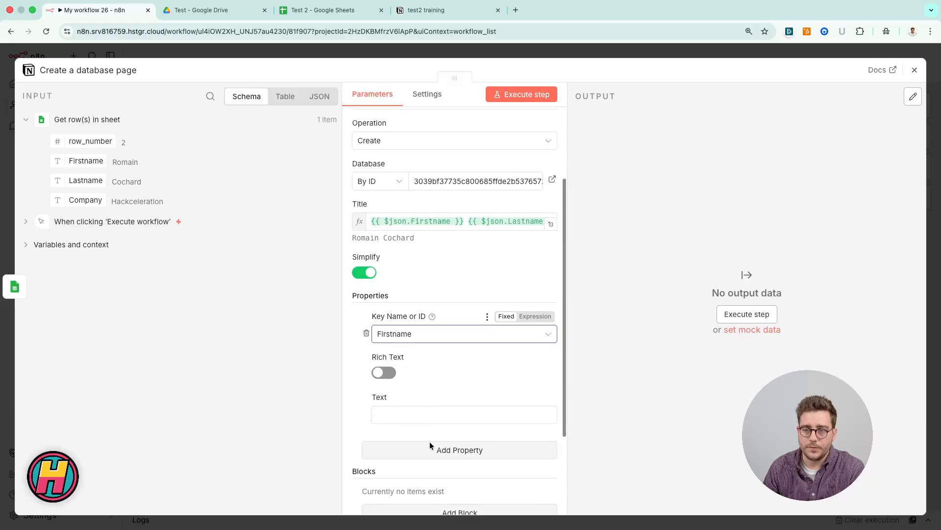
{"action": "left_click", "coordinate": [429, 444]}
{"action": "scroll", "coordinate": [430, 442], "scroll_direction": "down", "scroll_amount": 2}
{"action": "left_click", "coordinate": [415, 411]}
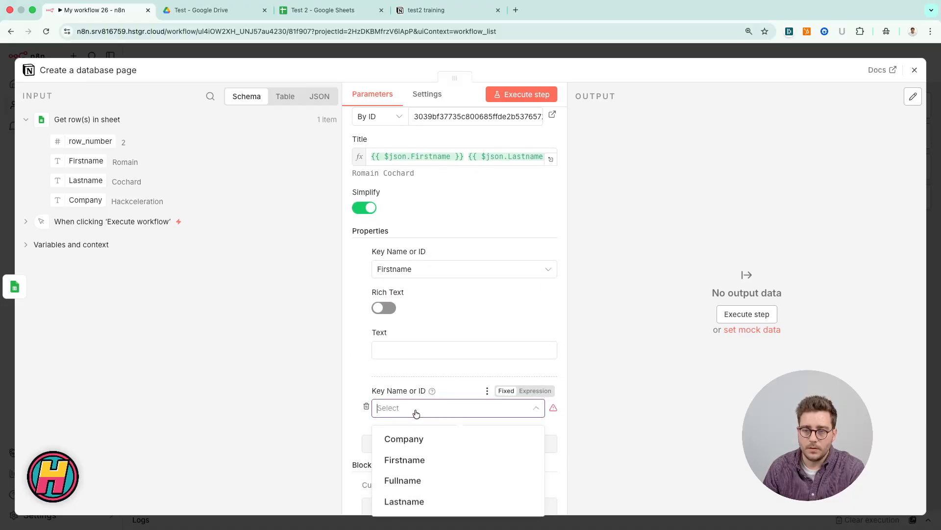
{"action": "left_click", "coordinate": [398, 501]}
Step: Add a third property to the database page with the key Company
{"action": "scroll", "coordinate": [405, 397], "scroll_direction": "down", "scroll_amount": 3}
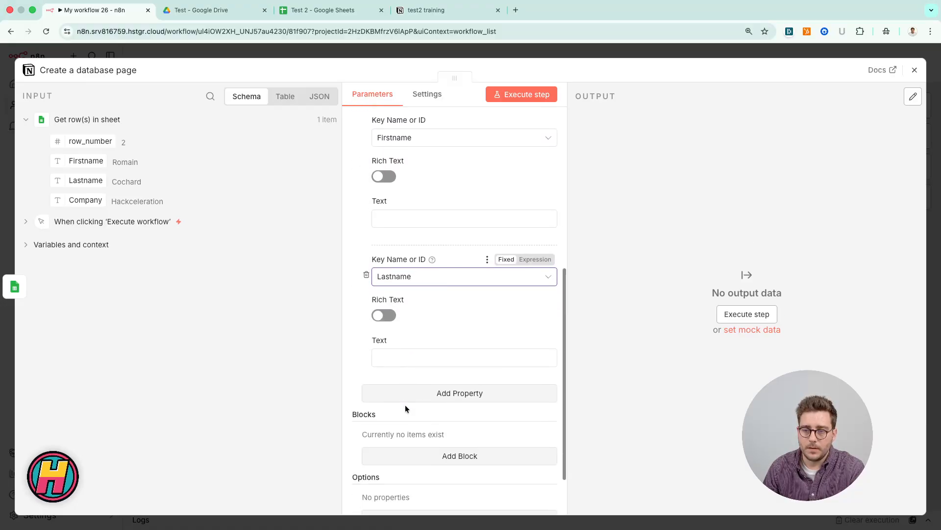
{"action": "left_click", "coordinate": [417, 387]}
{"action": "left_click", "coordinate": [414, 407]}
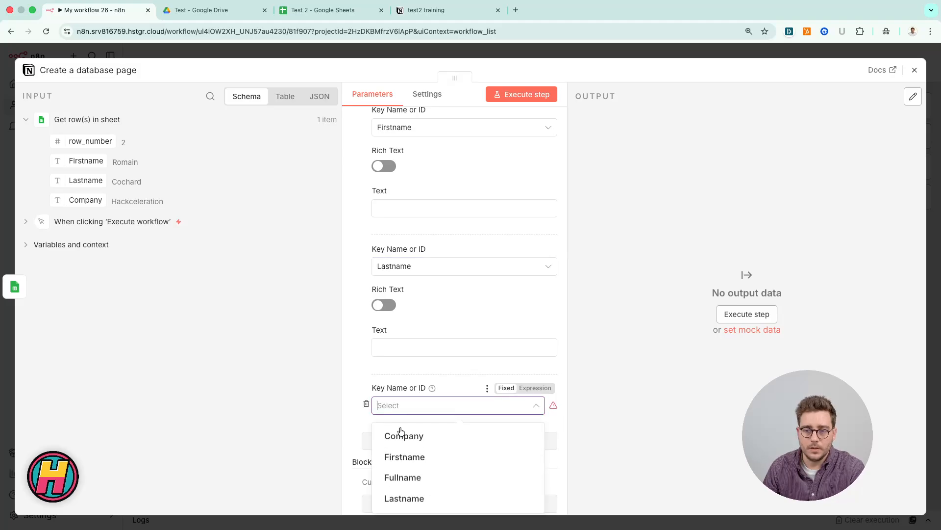
{"action": "left_click", "coordinate": [401, 434]}
Step: Map the sheet's Firstname and Lastname fields to the text values of the matching Notion properties
{"action": "scroll", "coordinate": [426, 282], "scroll_direction": "up", "scroll_amount": 2}
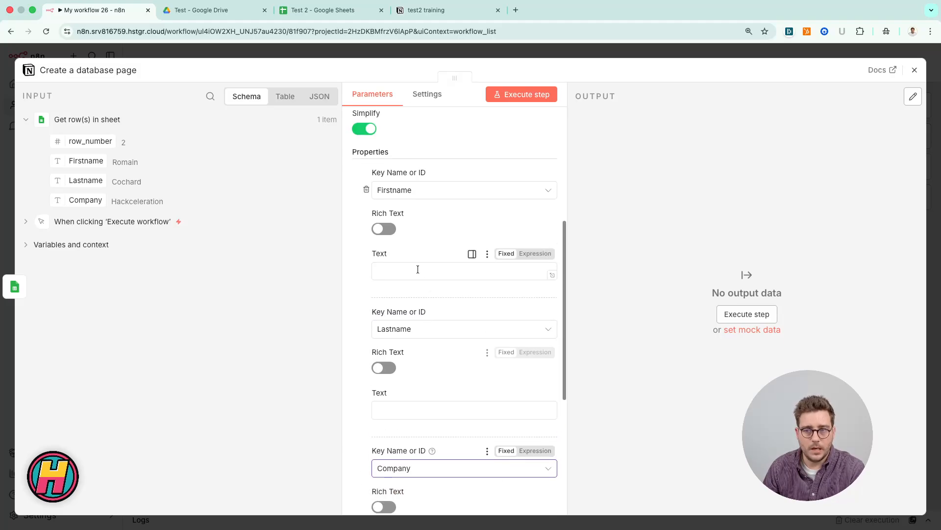
{"action": "scroll", "coordinate": [378, 181], "scroll_direction": "up", "scroll_amount": 1}
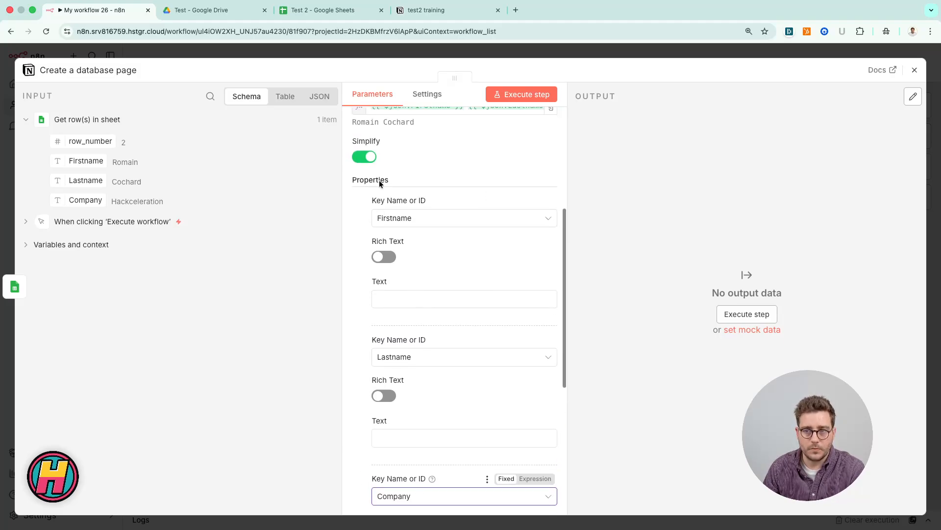
{"action": "left_click_drag", "start_coordinate": [70, 162], "coordinate": [406, 299]}
{"action": "scroll", "coordinate": [462, 298], "scroll_direction": "down", "scroll_amount": 2}
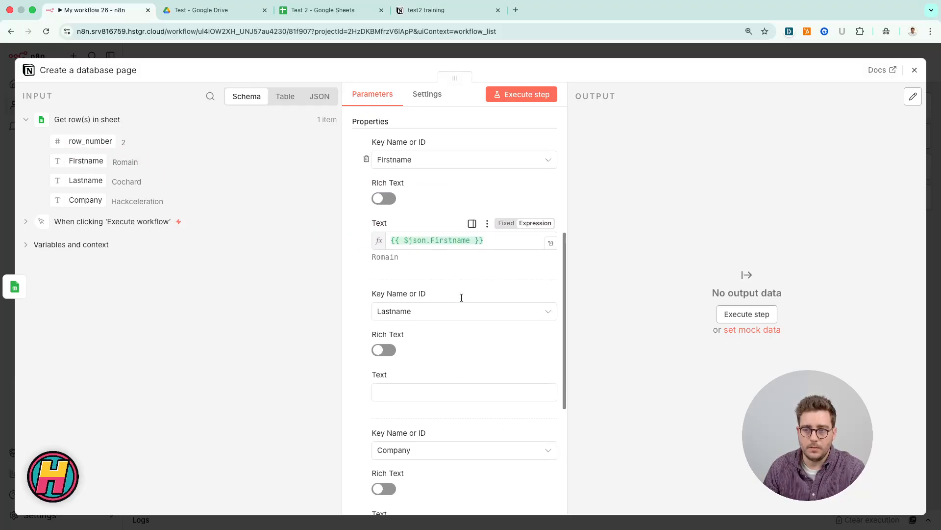
{"action": "scroll", "coordinate": [461, 297], "scroll_direction": "down", "scroll_amount": 1}
{"action": "left_click", "coordinate": [409, 349]}
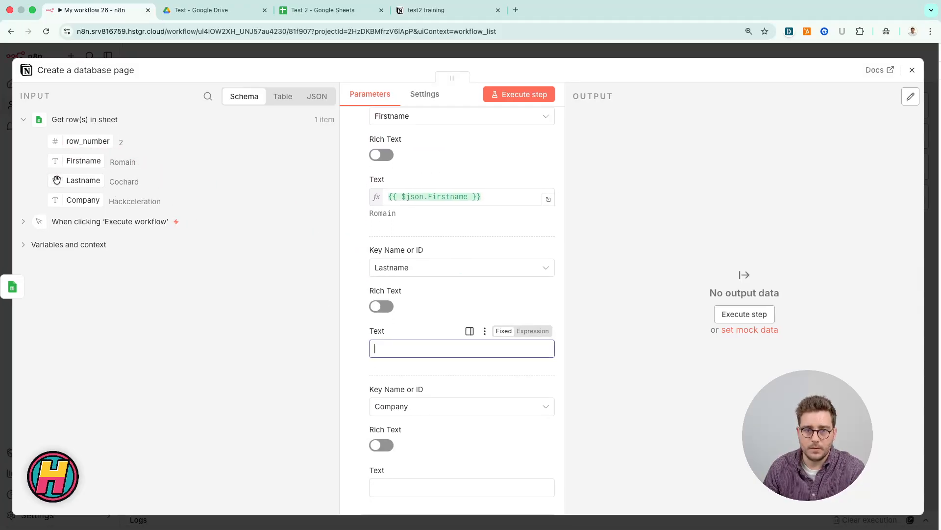
{"action": "left_click_drag", "start_coordinate": [56, 180], "coordinate": [408, 351]}
Step: Map the sheet's Company field to the Company property's text and close the node settings
{"action": "scroll", "coordinate": [389, 308], "scroll_direction": "down", "scroll_amount": 2}
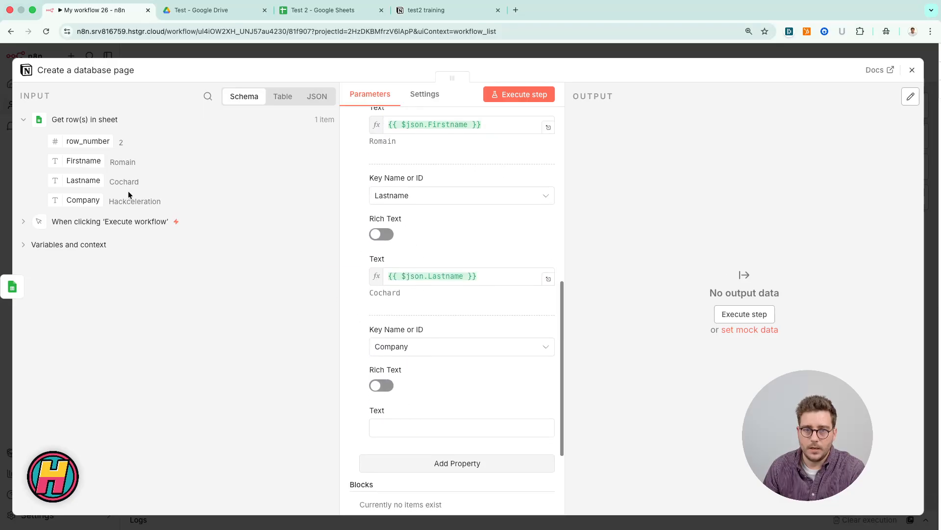
{"action": "left_click_drag", "start_coordinate": [59, 199], "coordinate": [390, 428]}
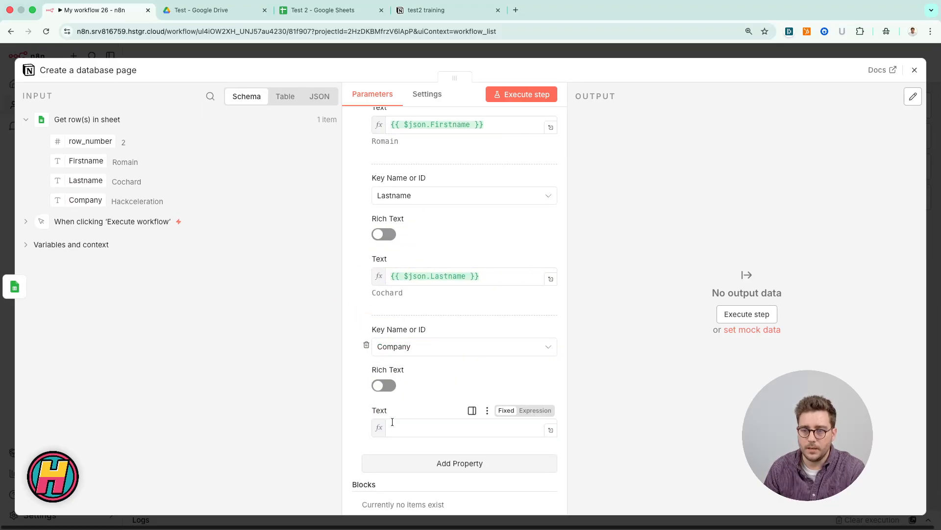
{"action": "left_click", "coordinate": [433, 50]}
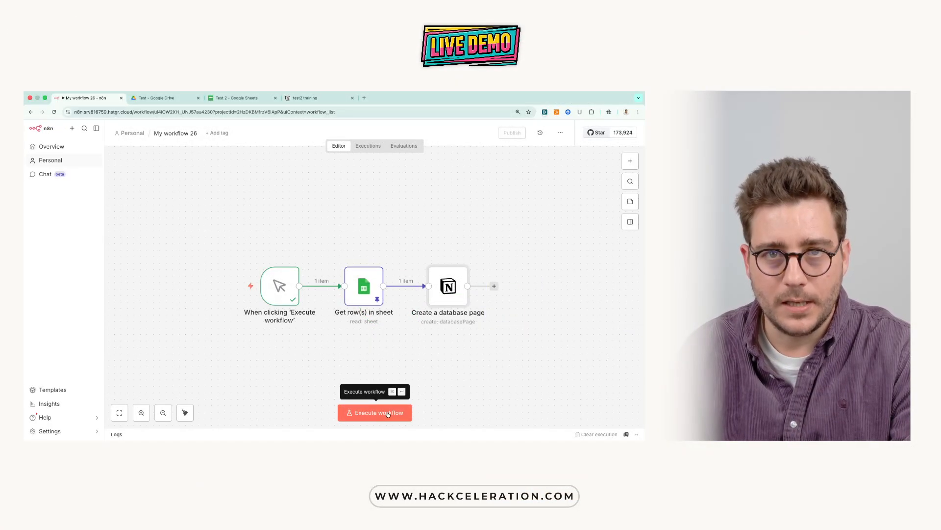
Step: Execute the whole workflow and inspect the output fields of the Notion node that creates the database page
{"action": "left_click", "coordinate": [388, 414]}
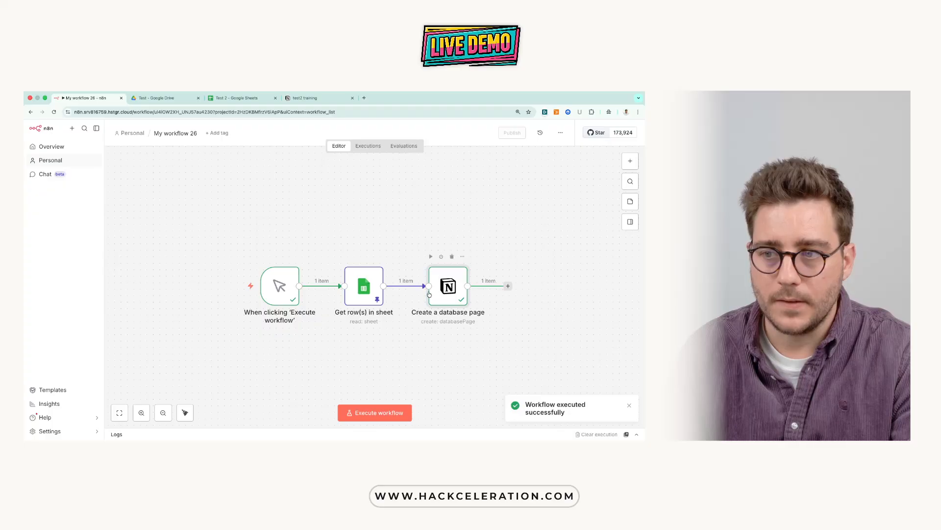
{"action": "double_click", "coordinate": [456, 291]}
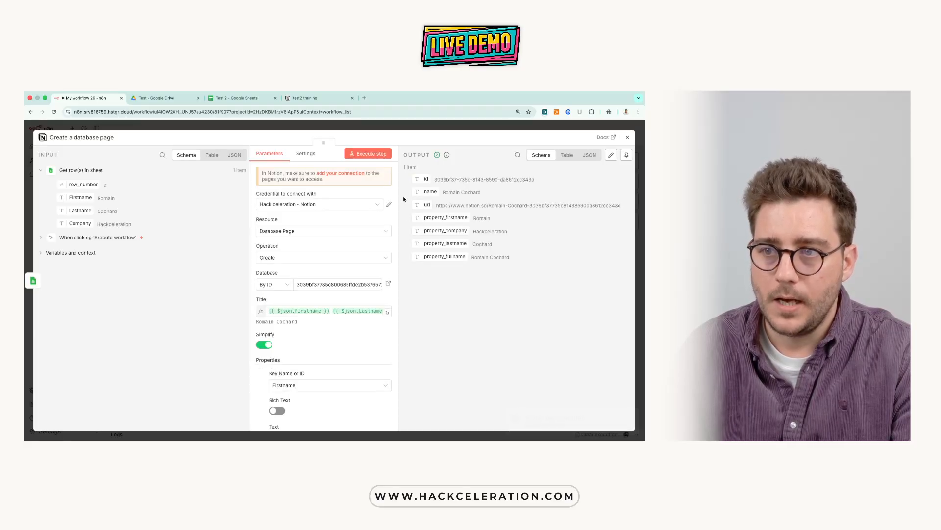
{"action": "left_click_drag", "start_coordinate": [410, 178], "coordinate": [511, 265]}
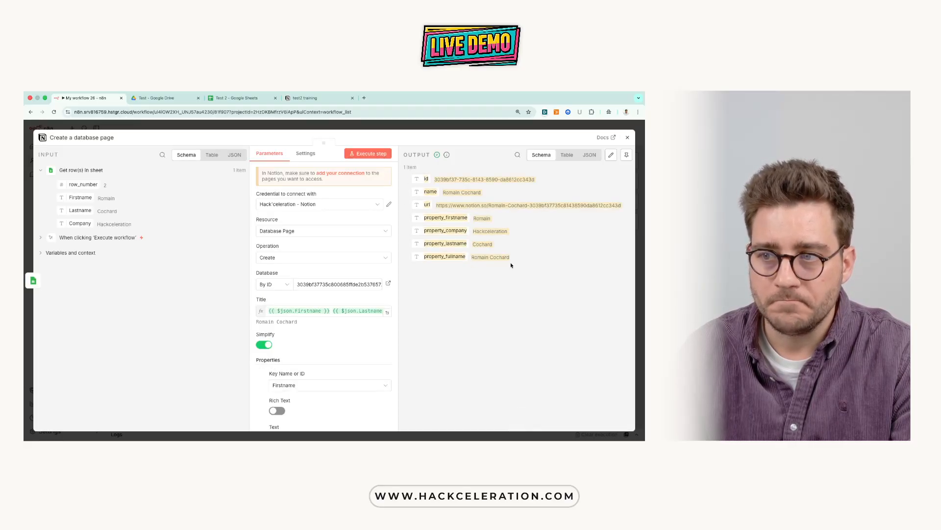
Step: Switch to the test2 training database in Notion and reload the page to check for the new contact row
{"action": "left_click", "coordinate": [302, 98]}
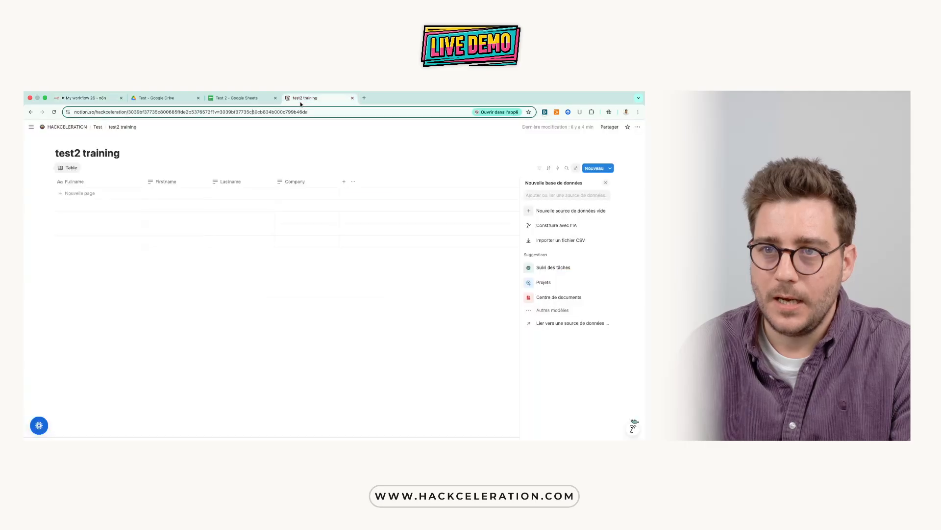
{"action": "left_click", "coordinate": [240, 142]}
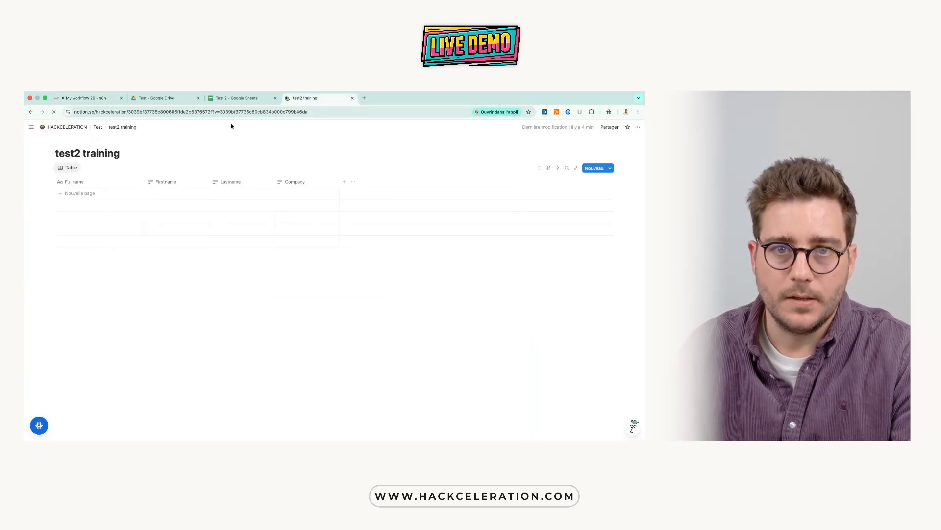
{"action": "key", "text": "super+r"}
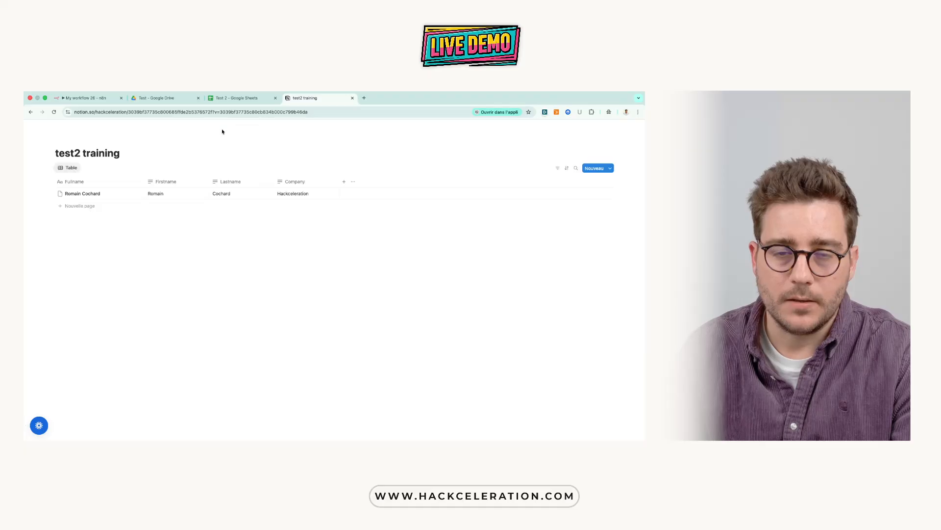